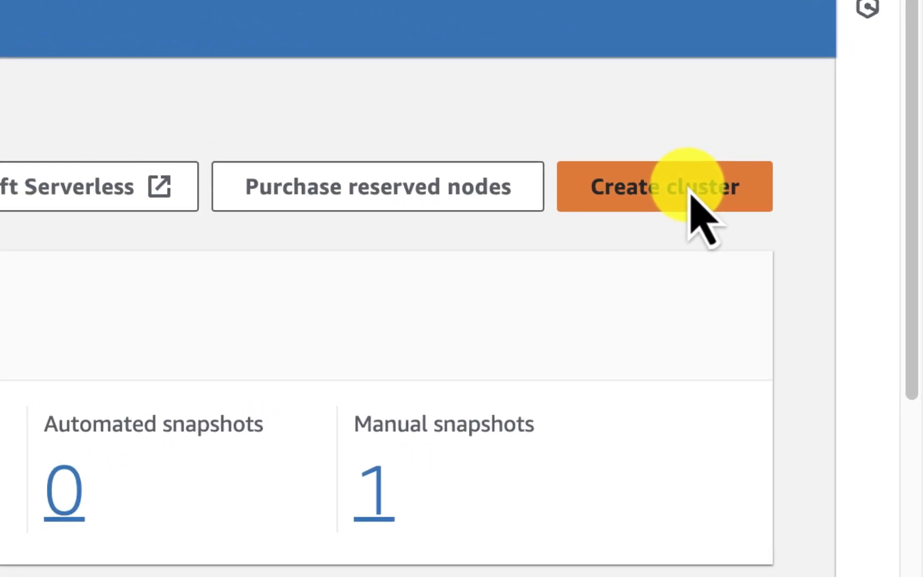
Start creating a new Redshift cluster and choose dc2.large as its node type.
left_click(691, 197)
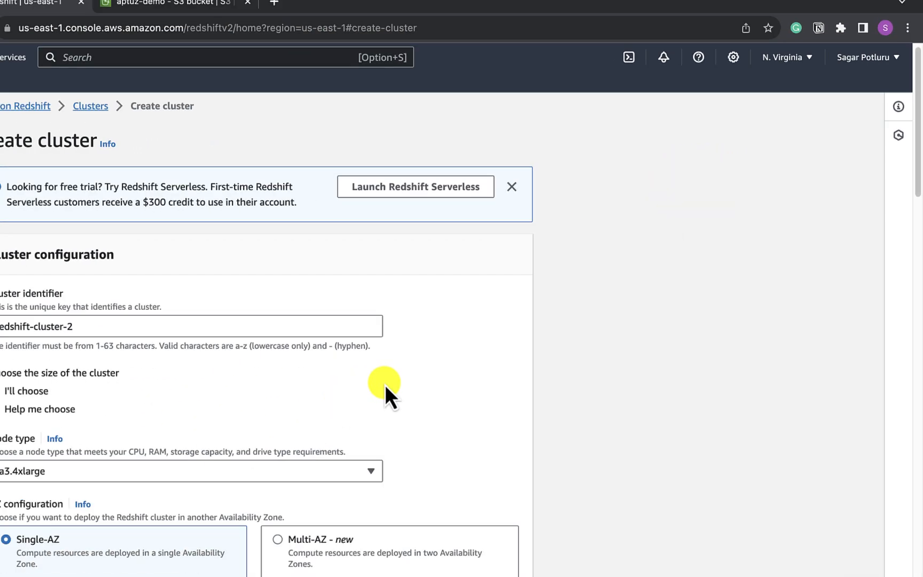
scroll(383, 389, "down", 5)
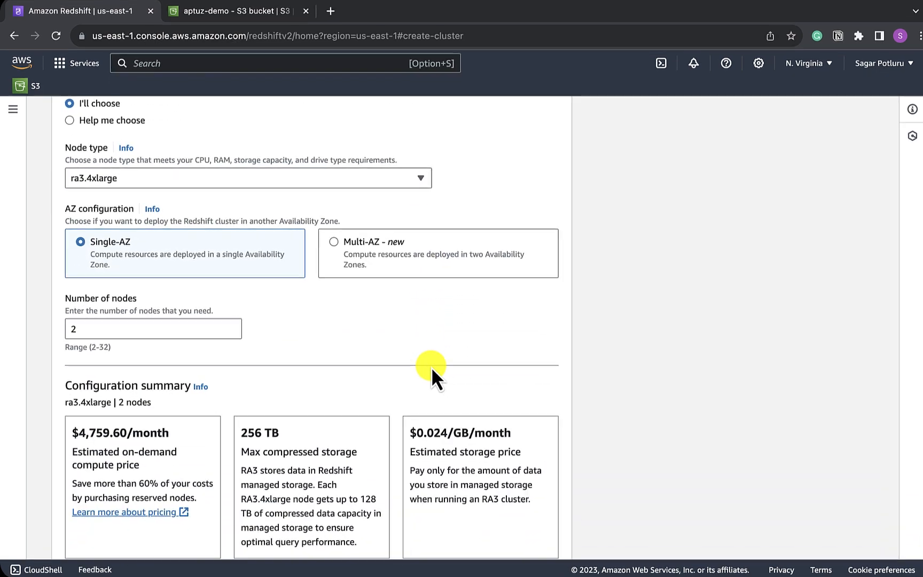
left_click(297, 179)
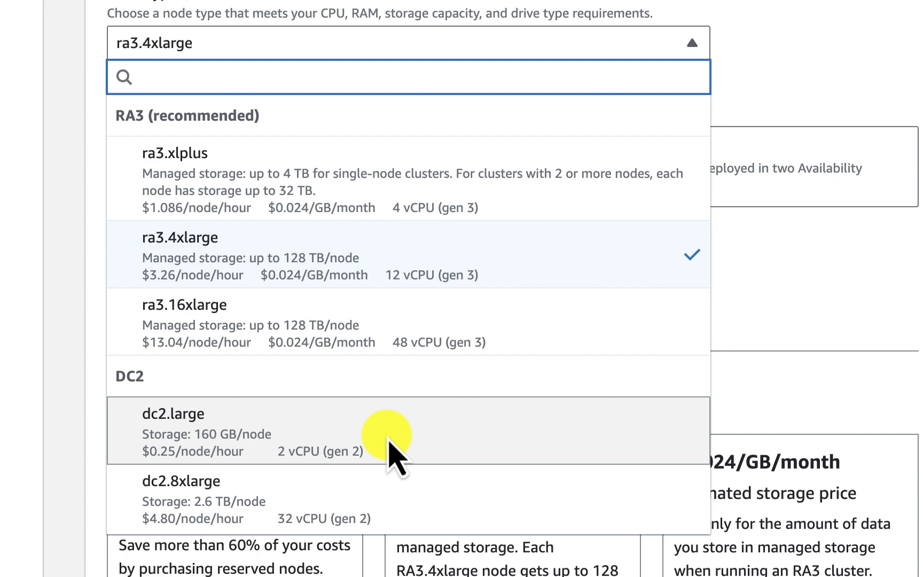
left_click(389, 453)
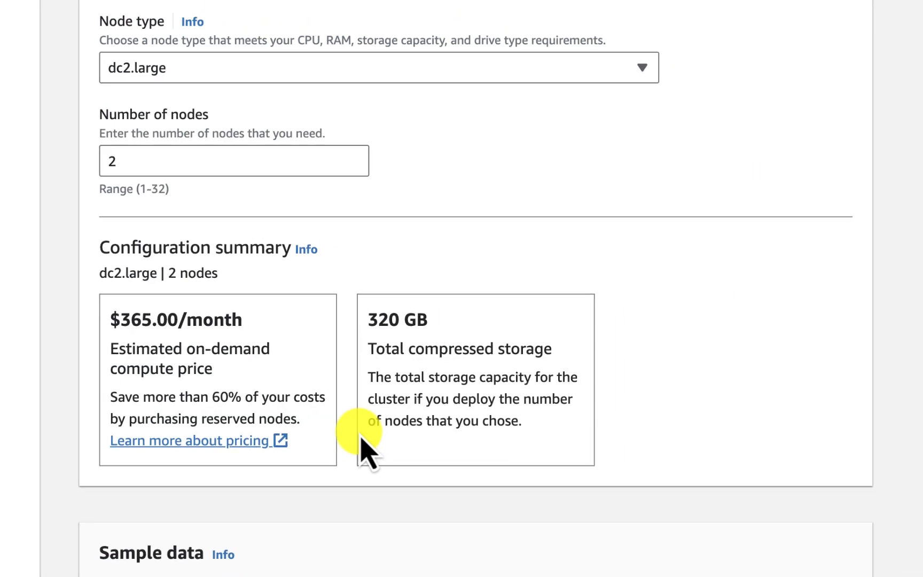
Set the number of nodes to 1.
left_click(156, 169)
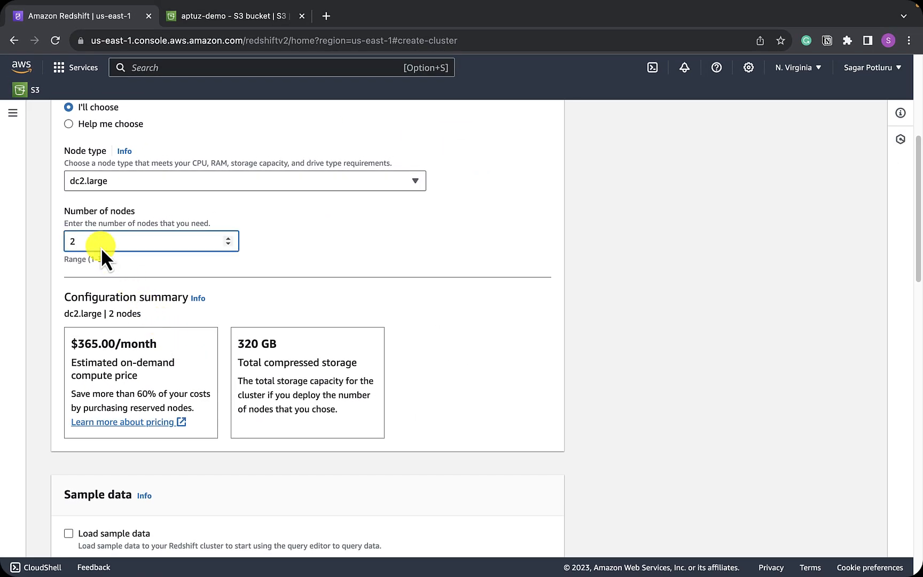
key("BackSpace")
type("0")
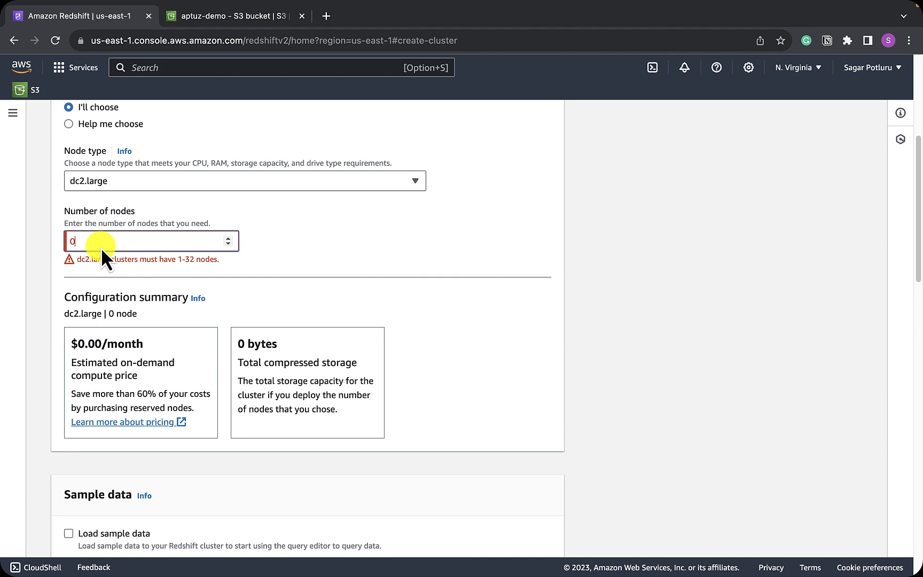
key("BackSpace")
type("1")
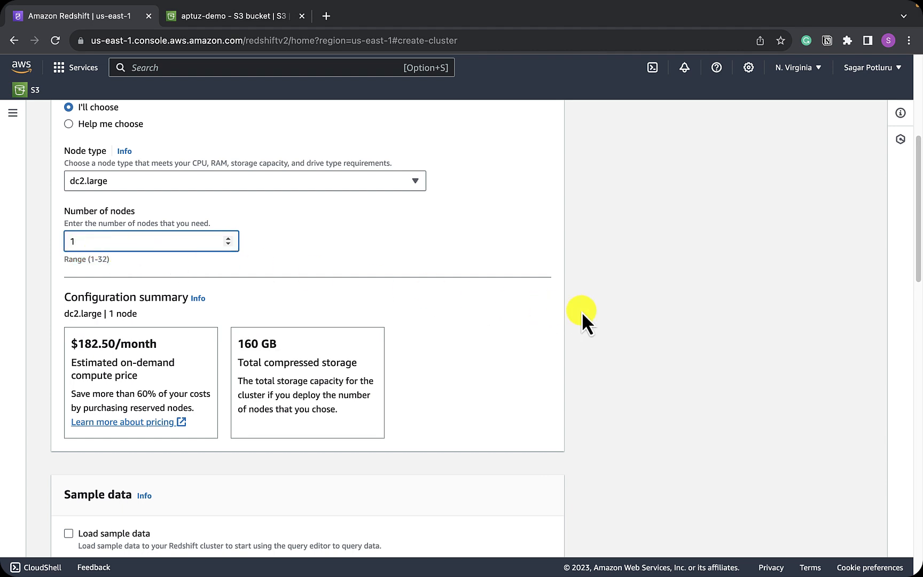
Turn on the Load sample data option to view its dataset description, and turn it off again.
scroll(581, 312, "down", 2)
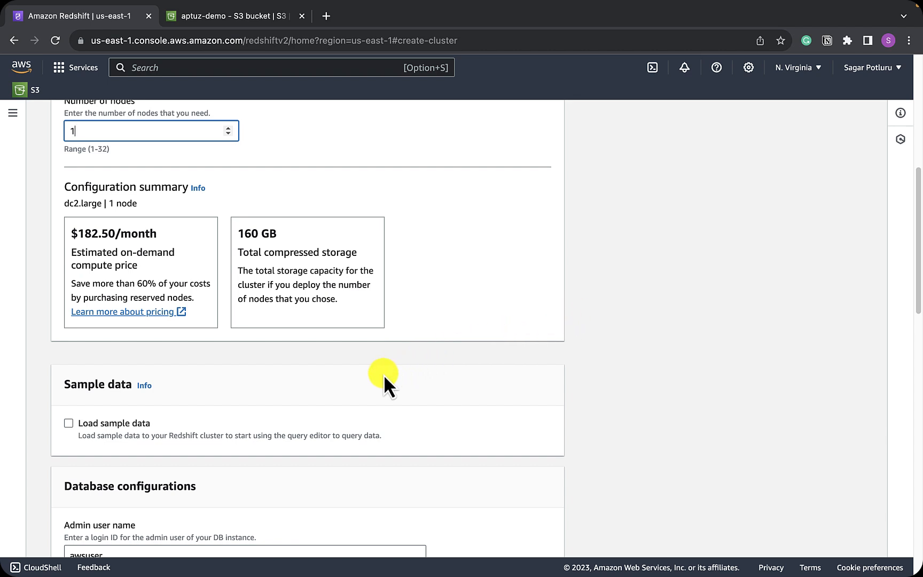
scroll(477, 365, "down", 2)
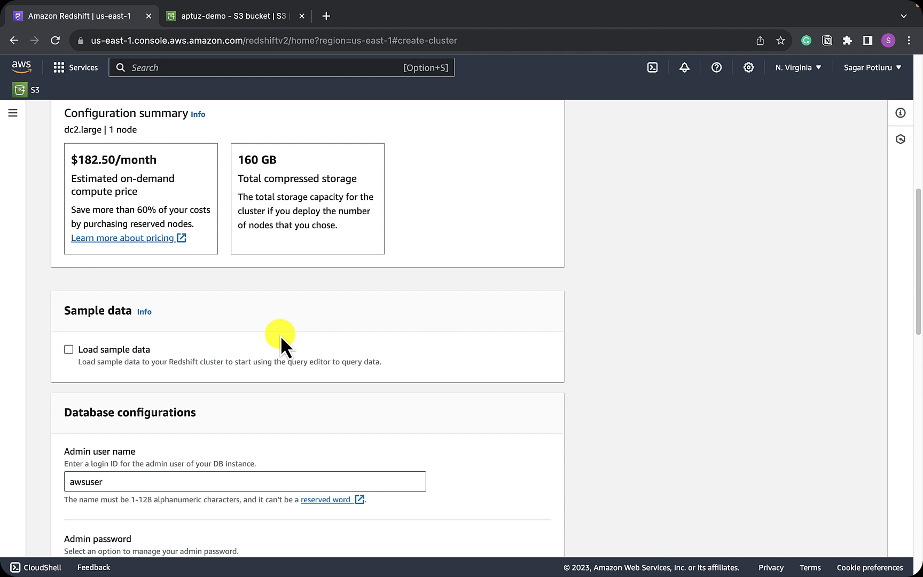
left_click(69, 349)
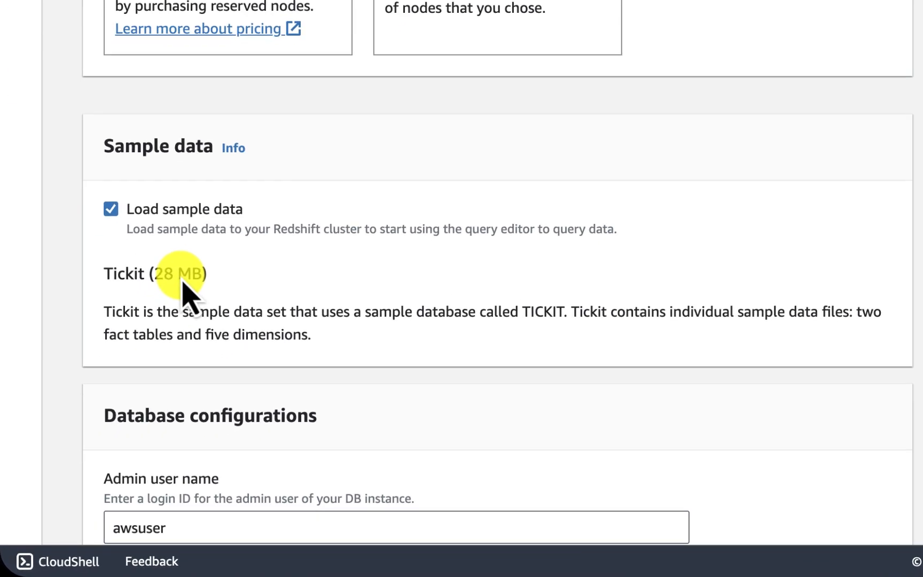
left_click(111, 209)
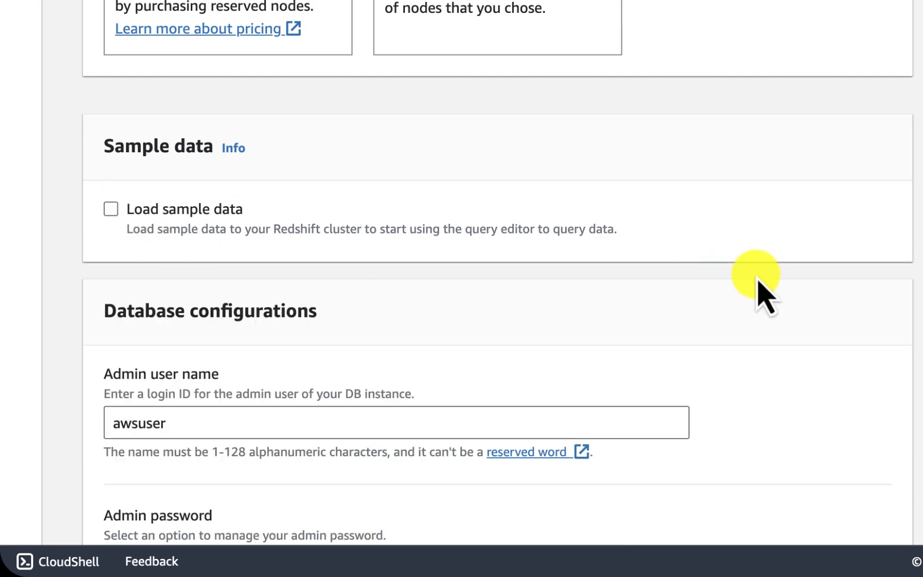
Choose to add the admin password manually in the database configurations and enter the admin user password.
scroll(758, 282, "down", 3)
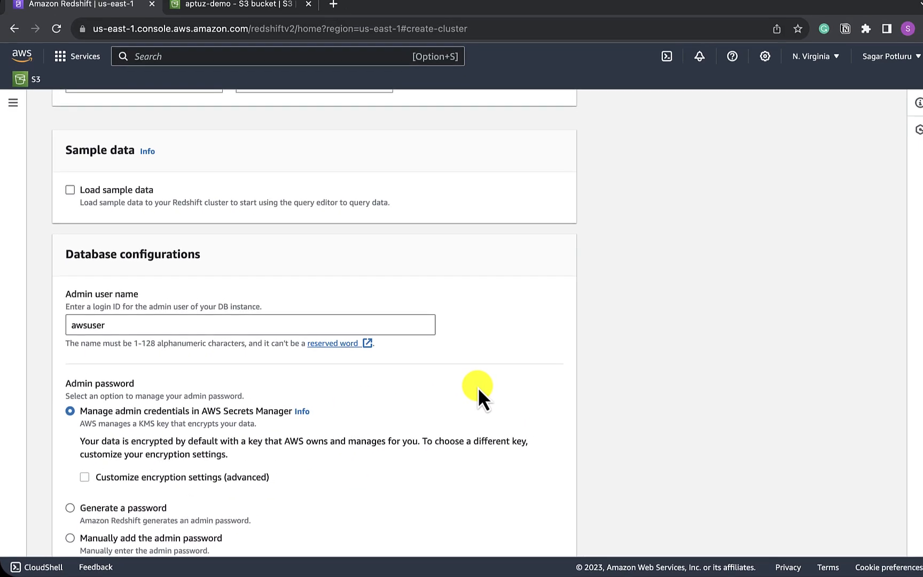
scroll(361, 370, "down", 1)
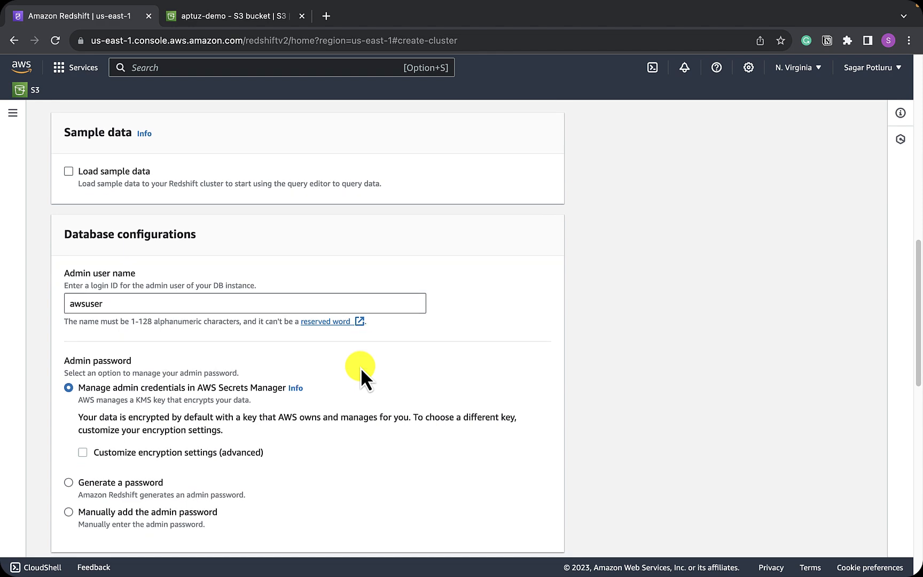
scroll(358, 376, "down", 2)
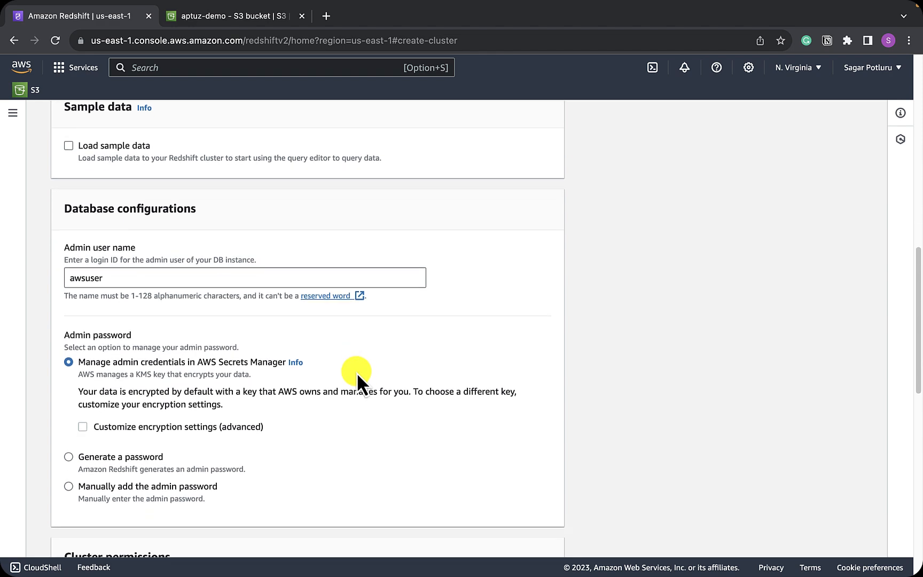
scroll(358, 377, "down", 1)
scroll(358, 377, "down", 1)
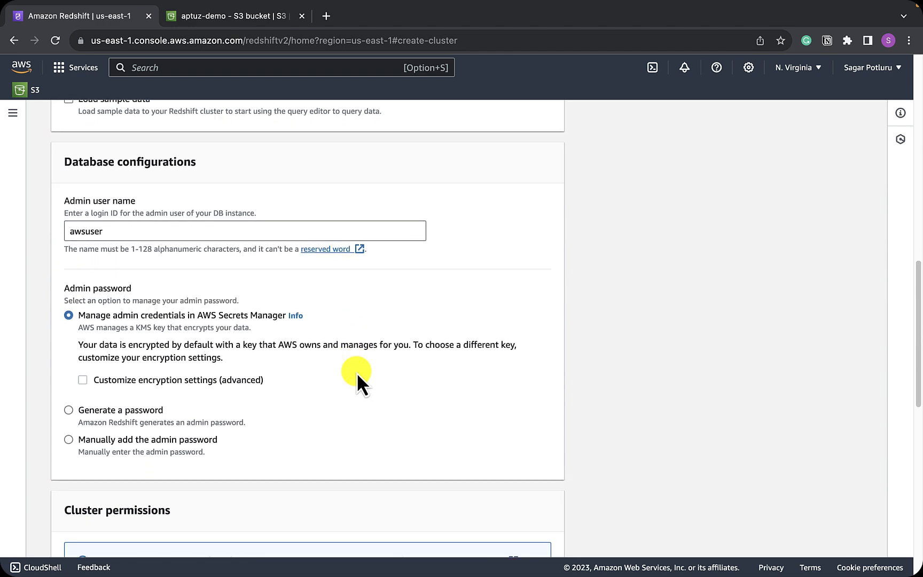
left_click(70, 439)
left_click(180, 430)
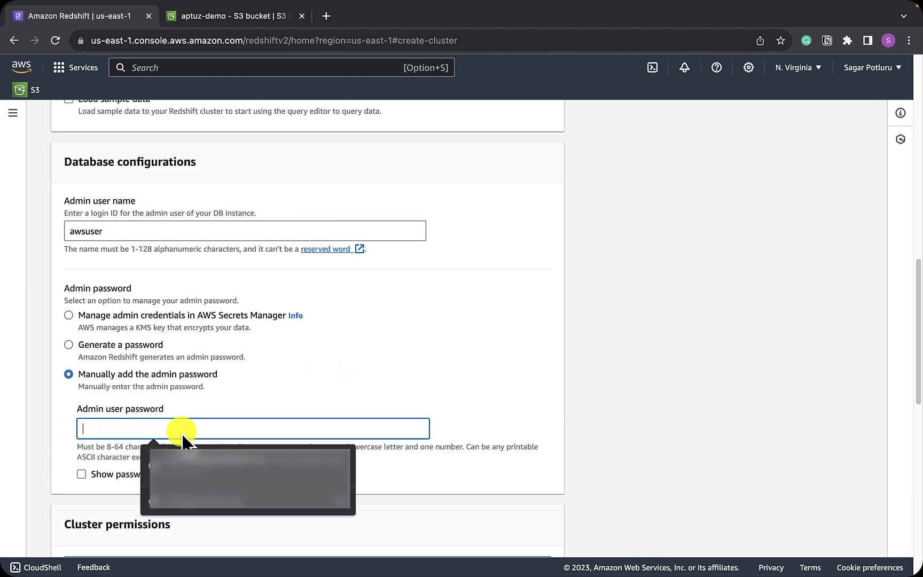
type("••••")
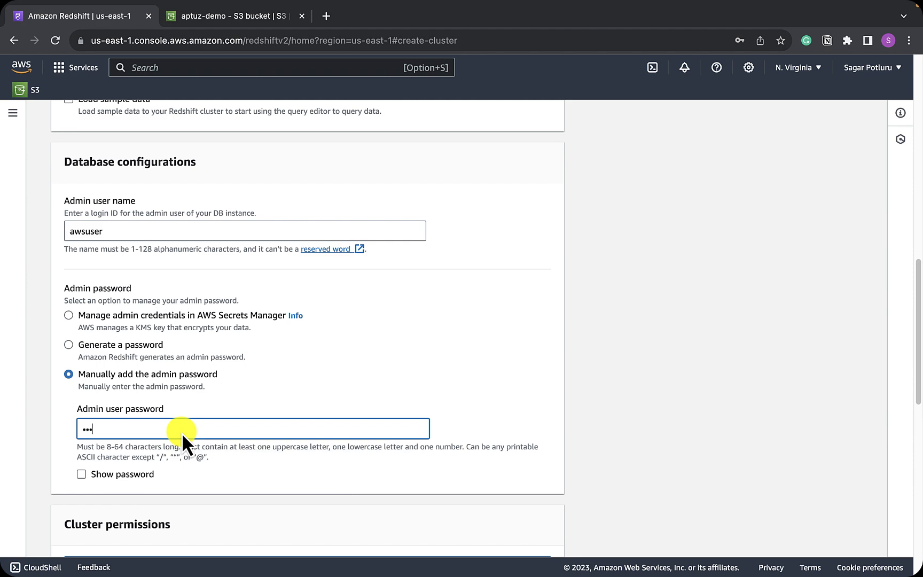
type("••••")
Examine the cluster permissions, including the associated IAM roles and the options for managing them.
scroll(423, 383, "down", 3)
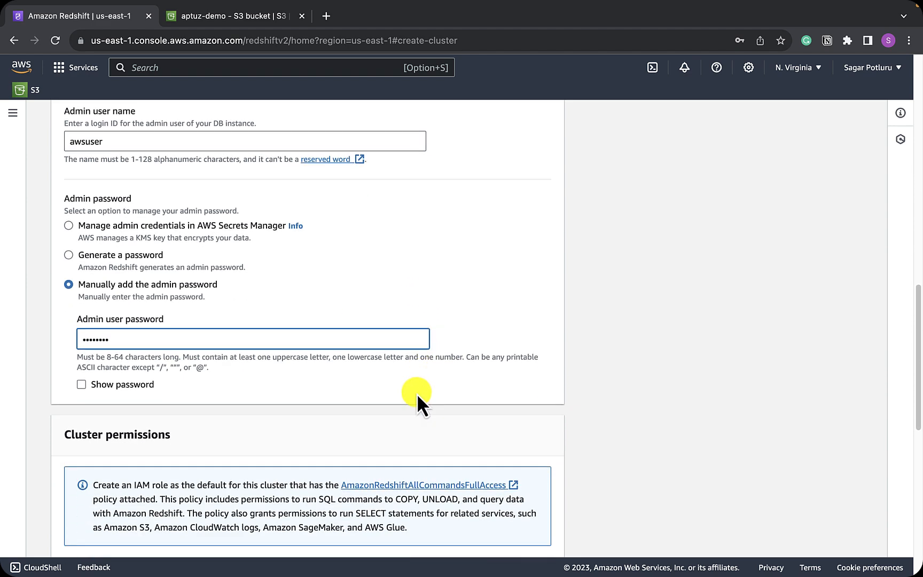
scroll(393, 424, "down", 6)
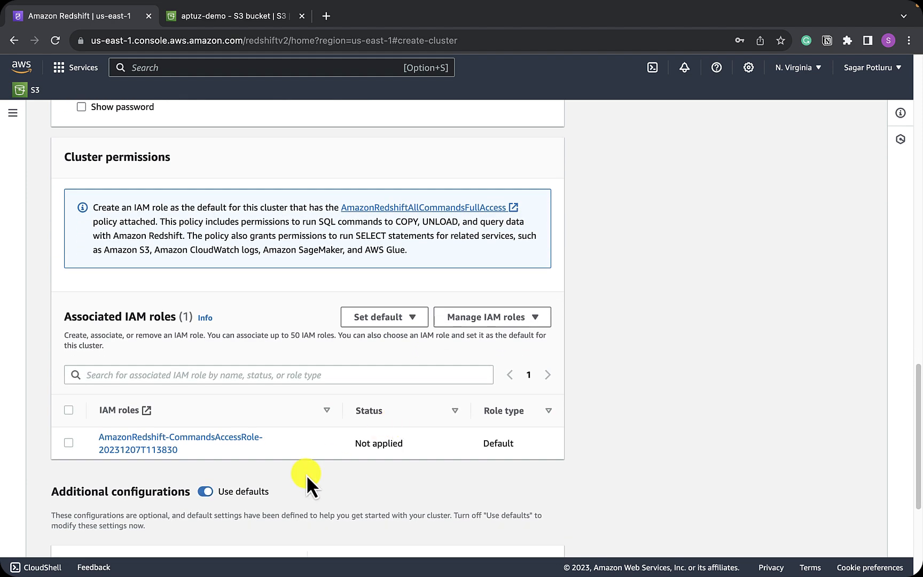
scroll(299, 479, "down", 1)
scroll(299, 478, "down", 1)
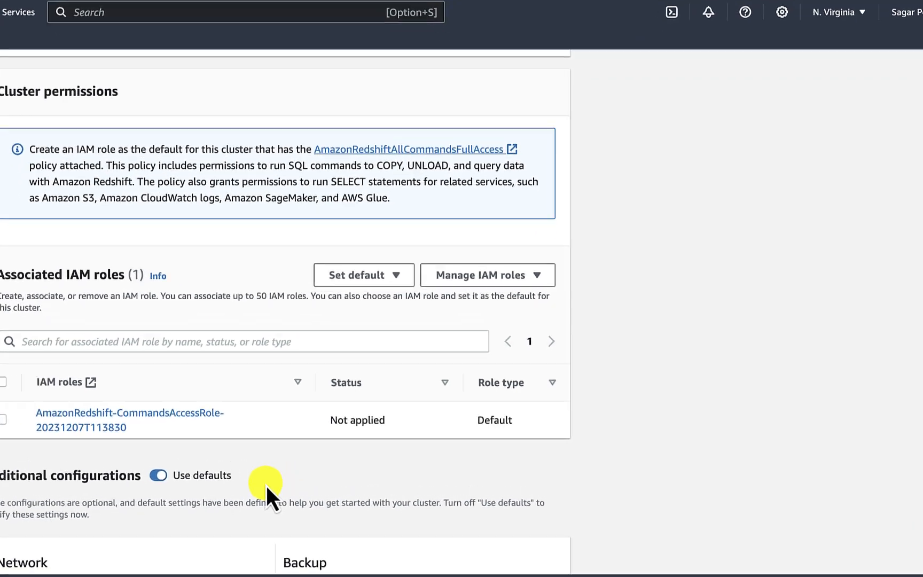
left_click(522, 212)
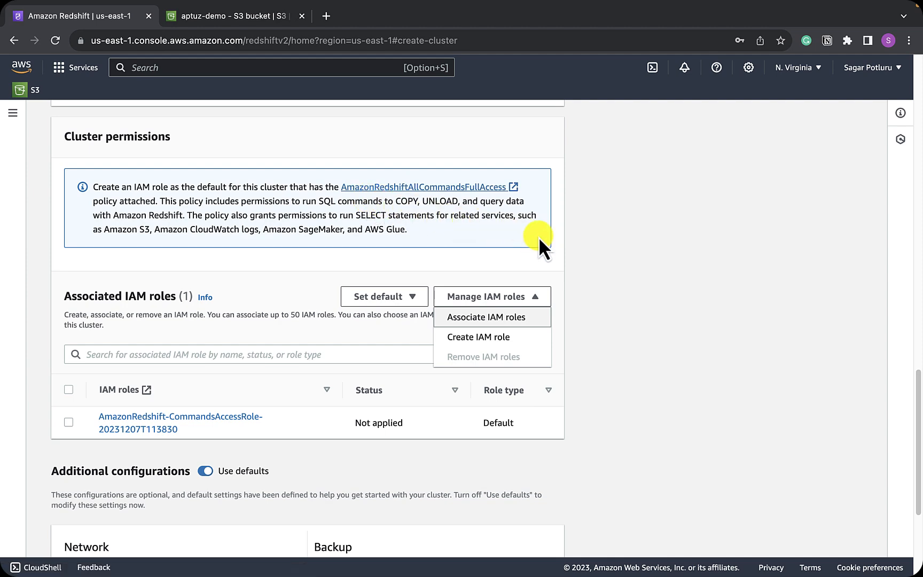
left_click(604, 251)
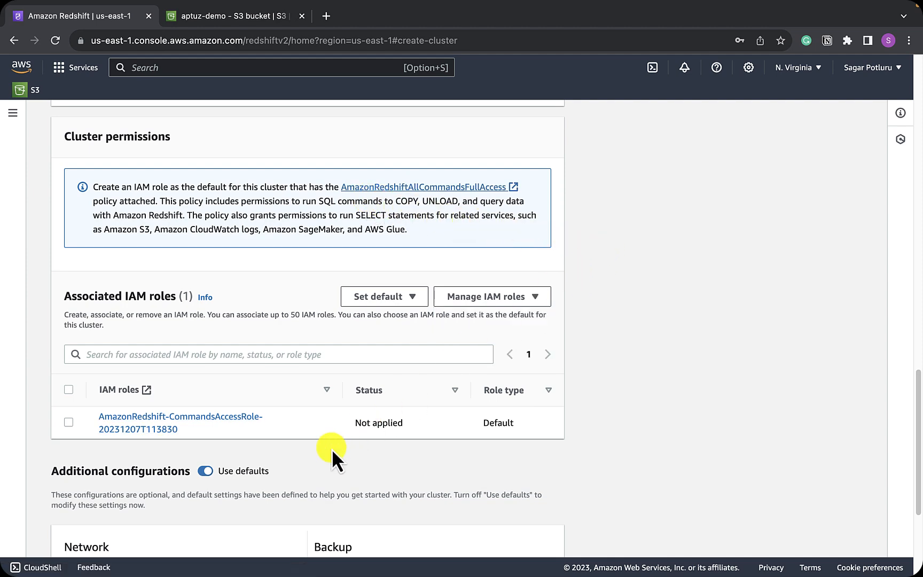
Turn off Use defaults for the additional configurations and review the Network and security settings.
scroll(331, 449, "down", 1)
scroll(331, 449, "down", 3)
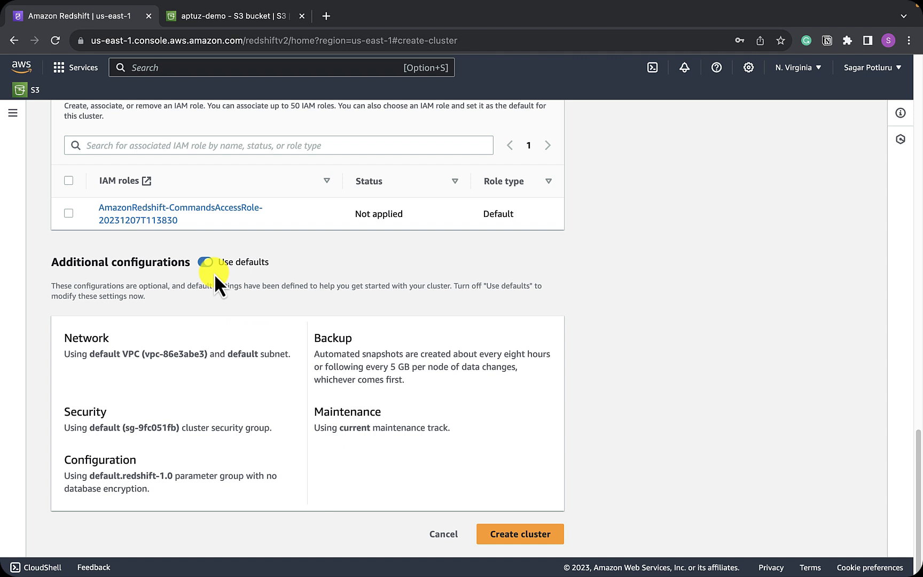
left_click(204, 261)
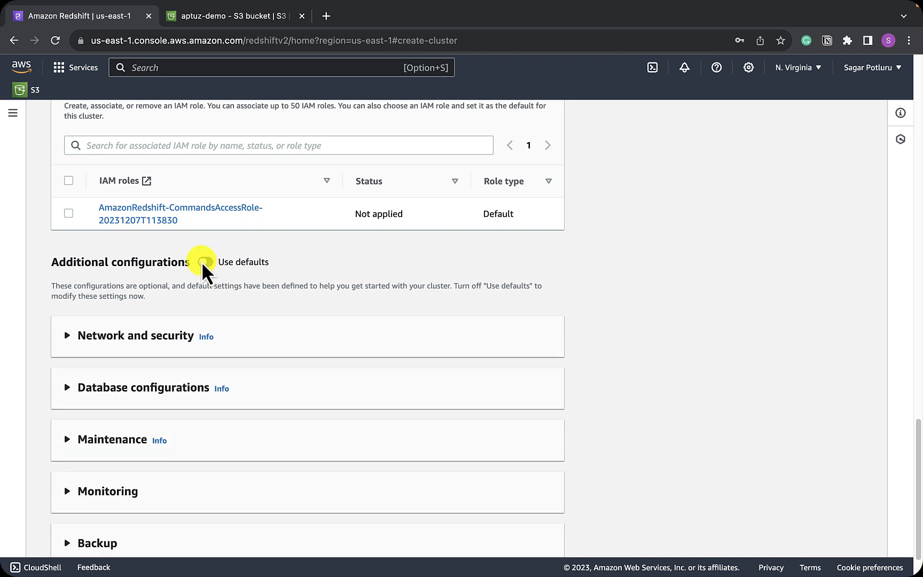
left_click(188, 342)
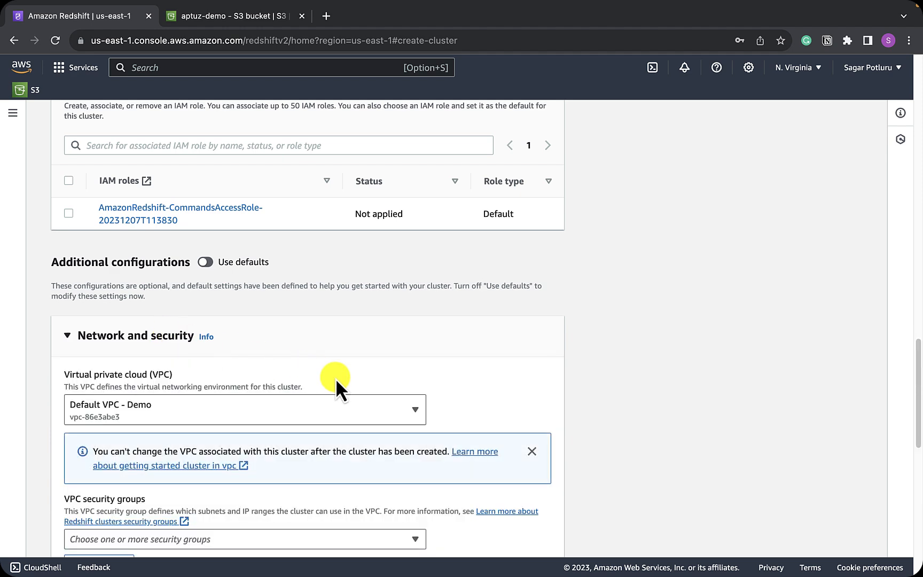
scroll(336, 377, "down", 4)
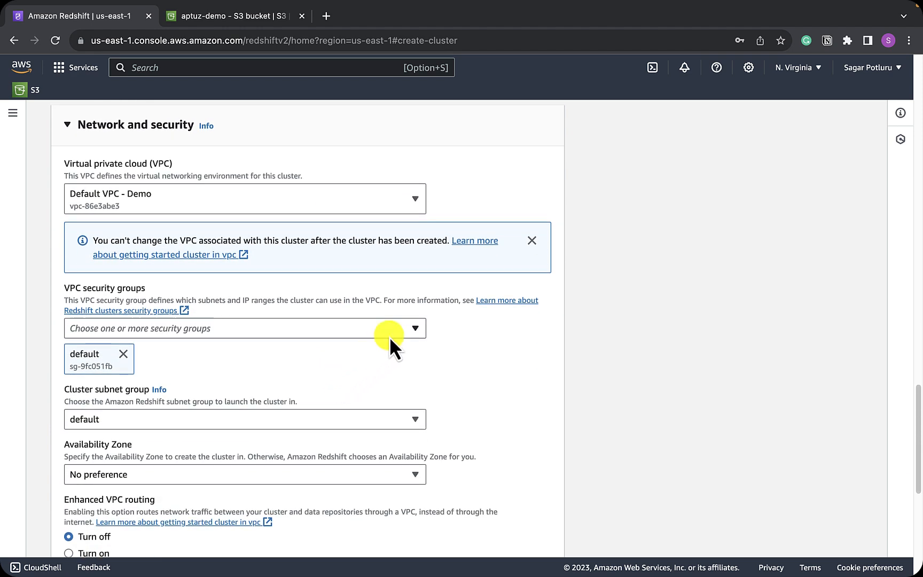
scroll(390, 336, "down", 2)
scroll(285, 414, "down", 4)
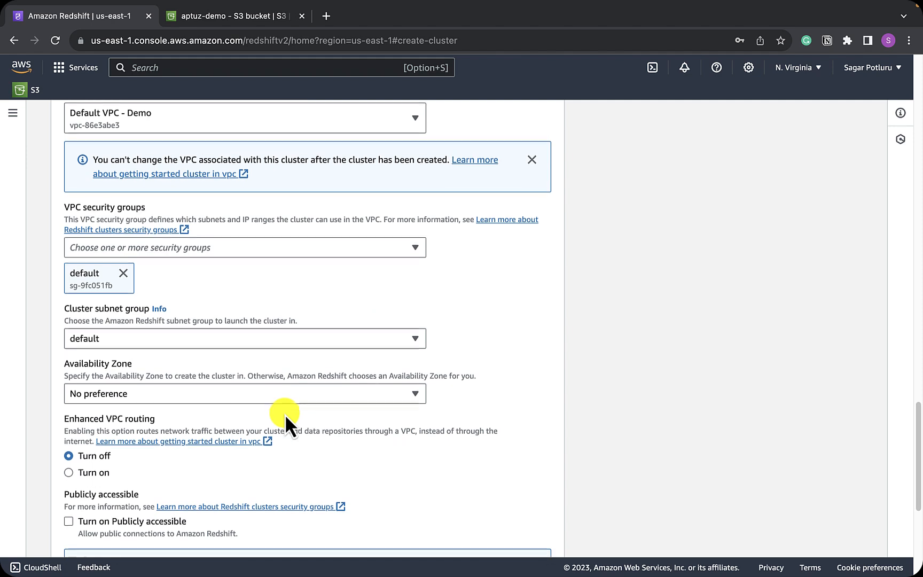
scroll(284, 414, "down", 1)
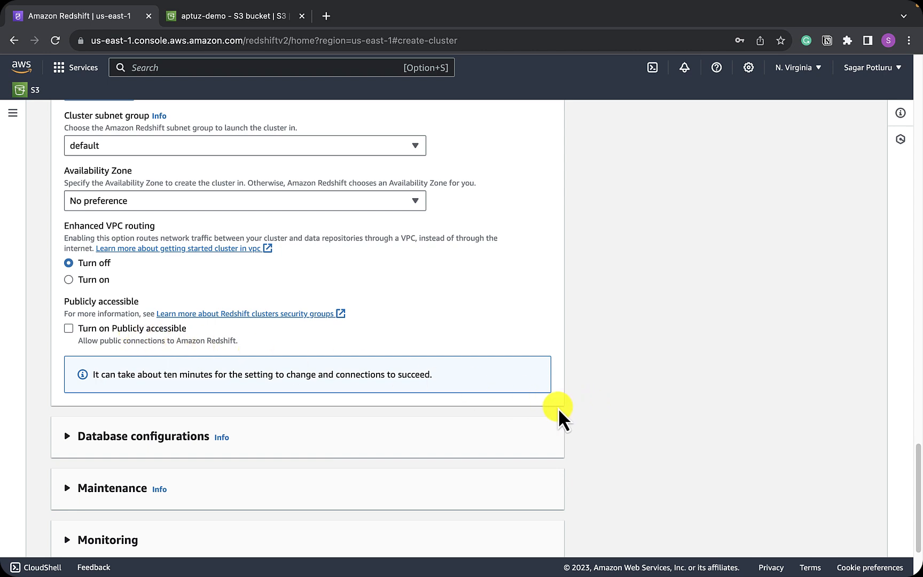
scroll(430, 422, "down", 4)
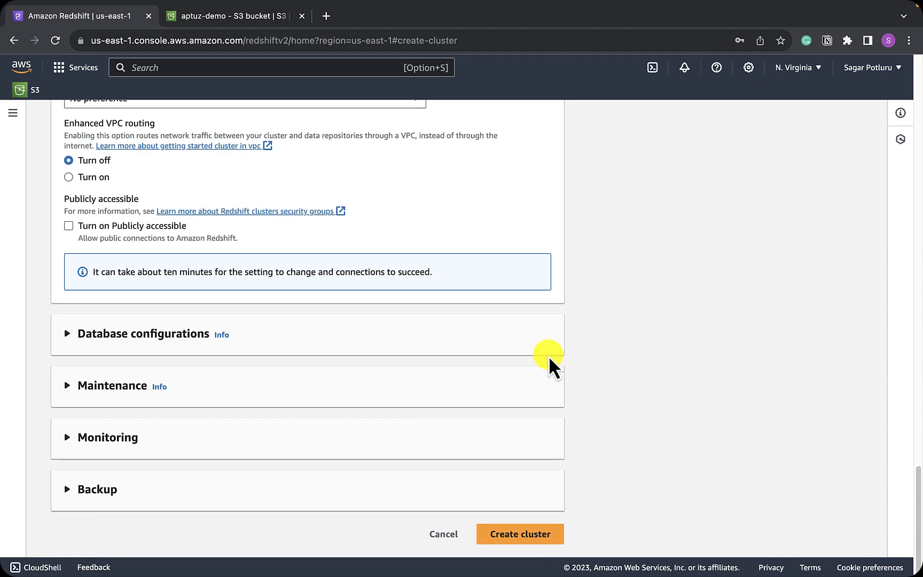
Expand the additional Database configurations and review the database name, port, parameter group and encryption settings.
left_click(68, 331)
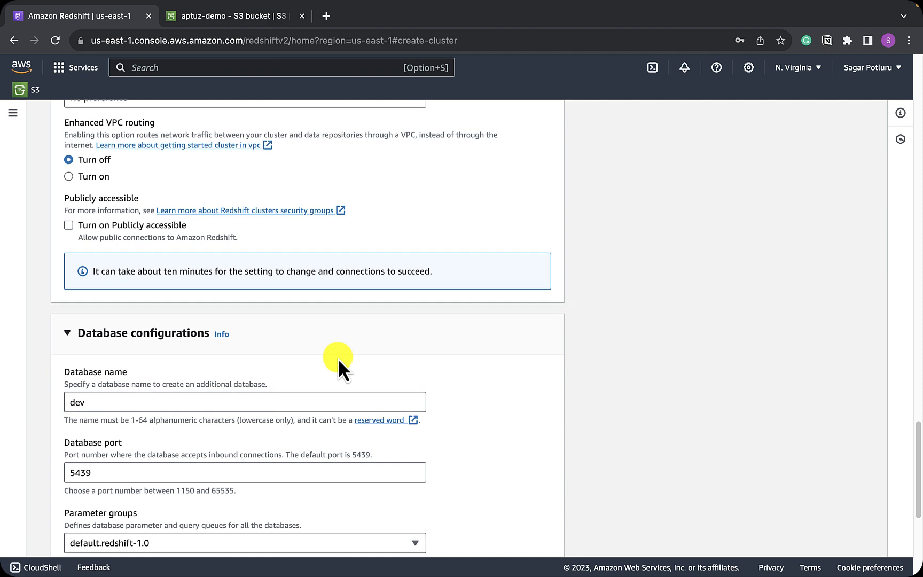
scroll(338, 358, "down", 8)
scroll(338, 358, "down", 1)
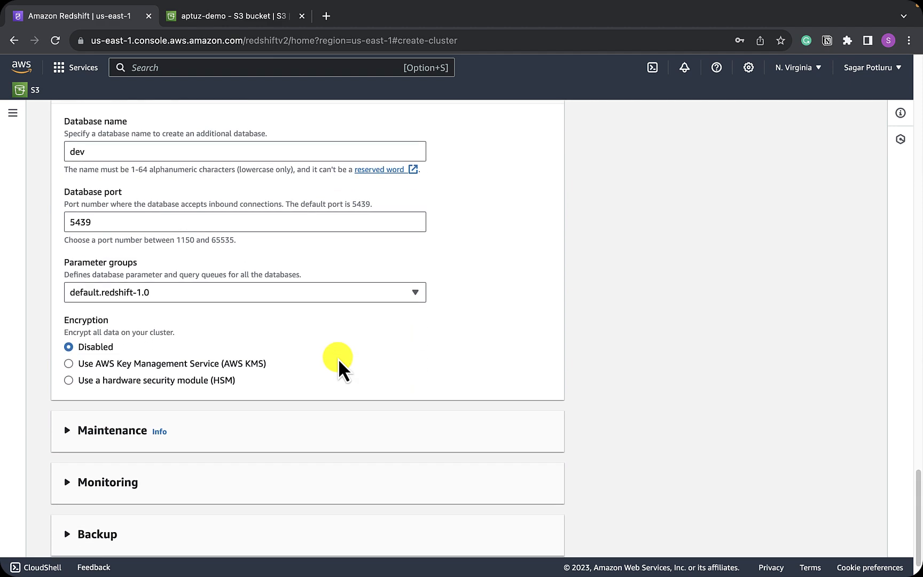
scroll(309, 379, "down", 1)
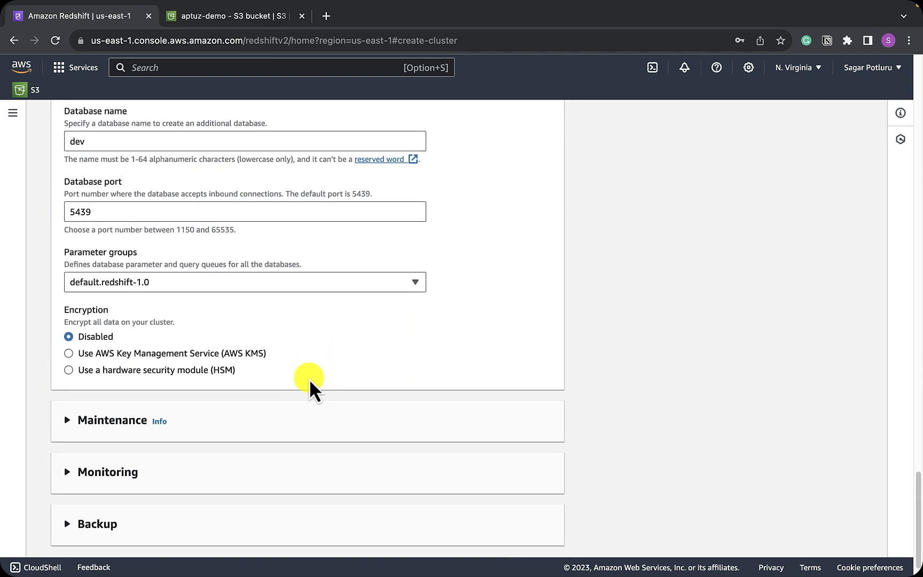
left_click(124, 149)
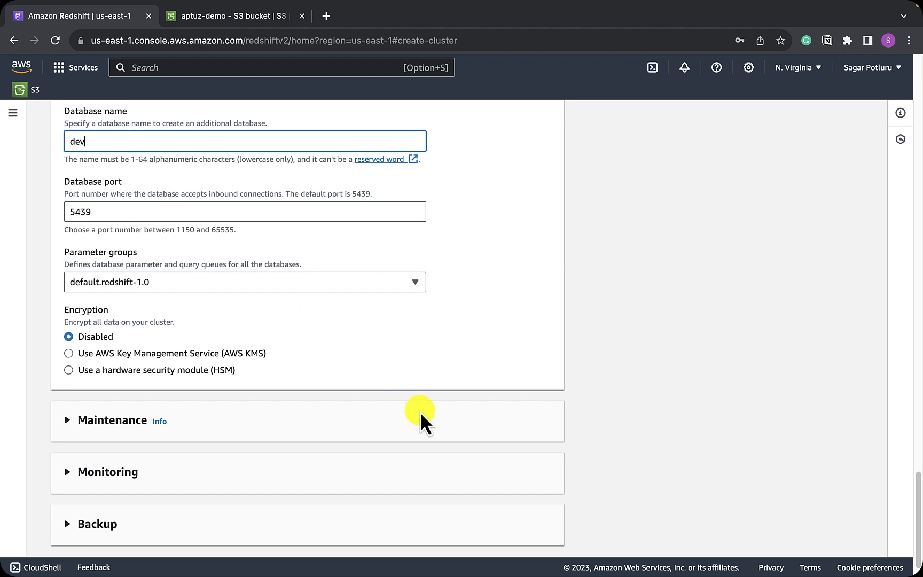
Expand the Backup section and review the snapshot retention and cross-region snapshot settings.
scroll(422, 423, "down", 1)
scroll(420, 420, "down", 1)
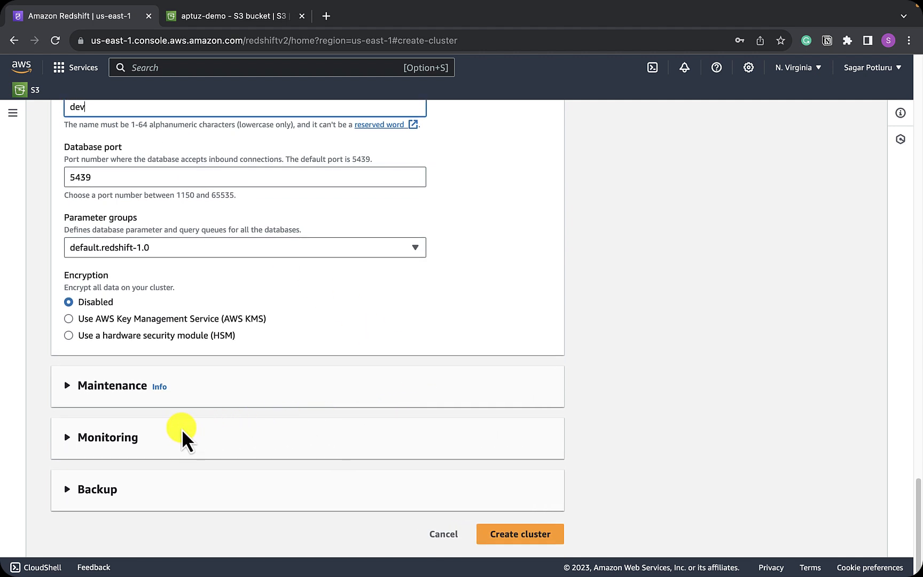
left_click(68, 489)
scroll(268, 406, "down", 5)
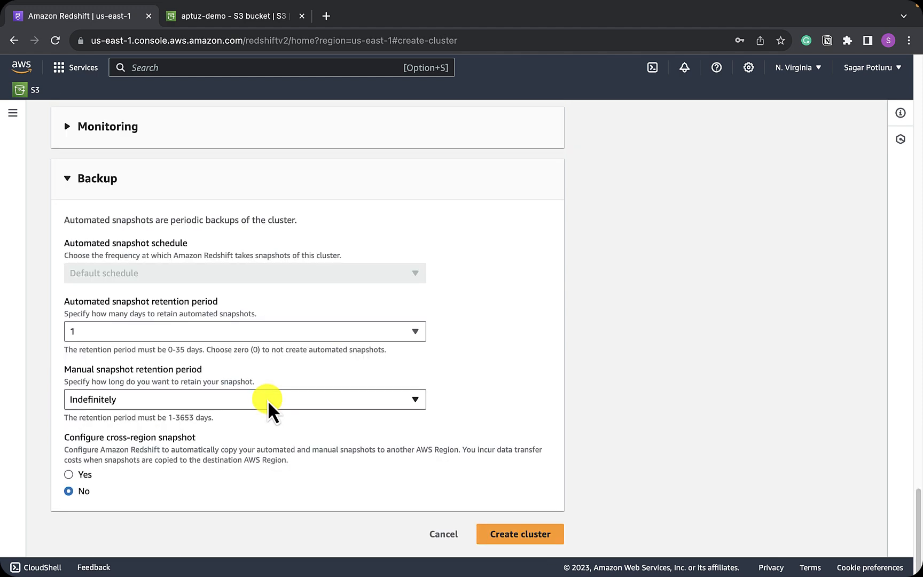
Look over the additional configurations once more, create the Redshift cluster, and dismiss the browser's offer to save the password.
scroll(267, 400, "up", 2)
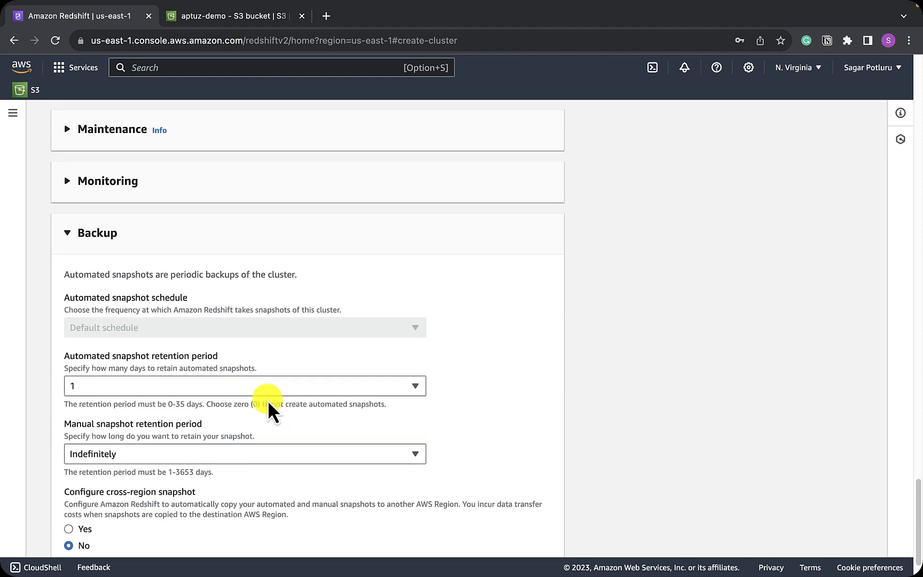
scroll(268, 400, "up", 8)
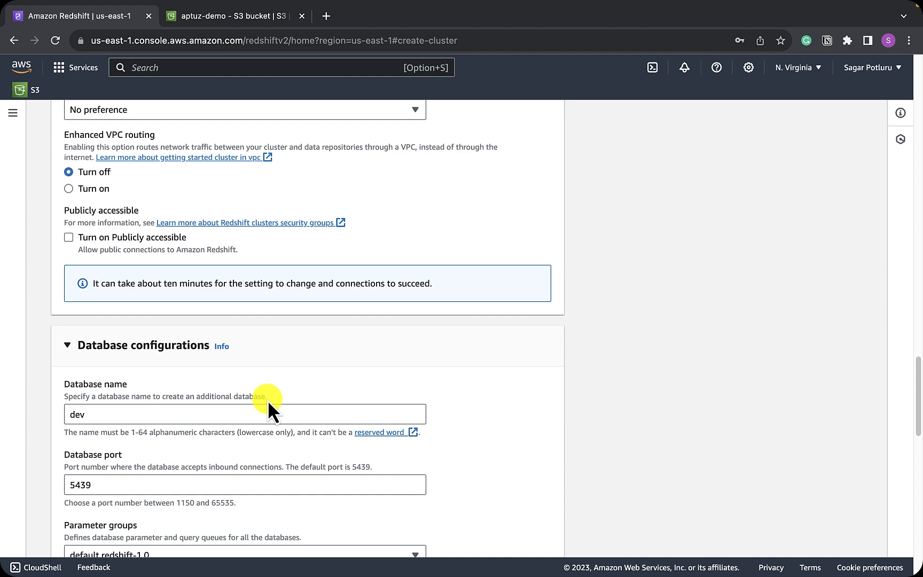
scroll(267, 399, "up", 4)
scroll(267, 400, "down", 12)
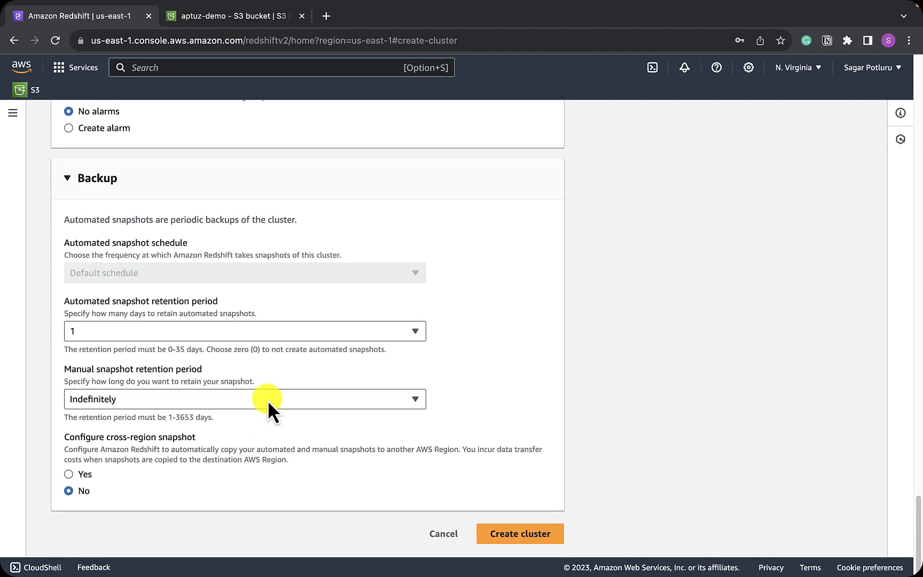
left_click(521, 532)
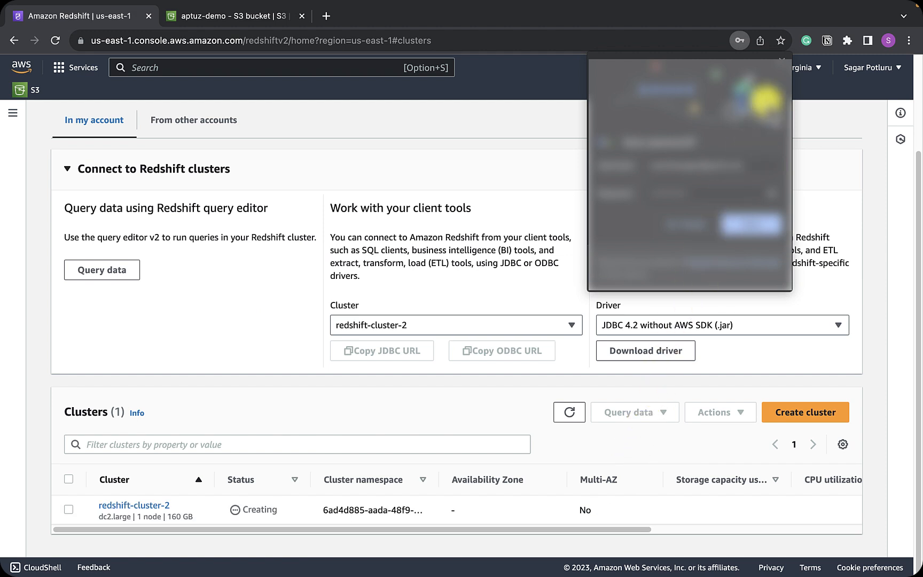
left_click(782, 60)
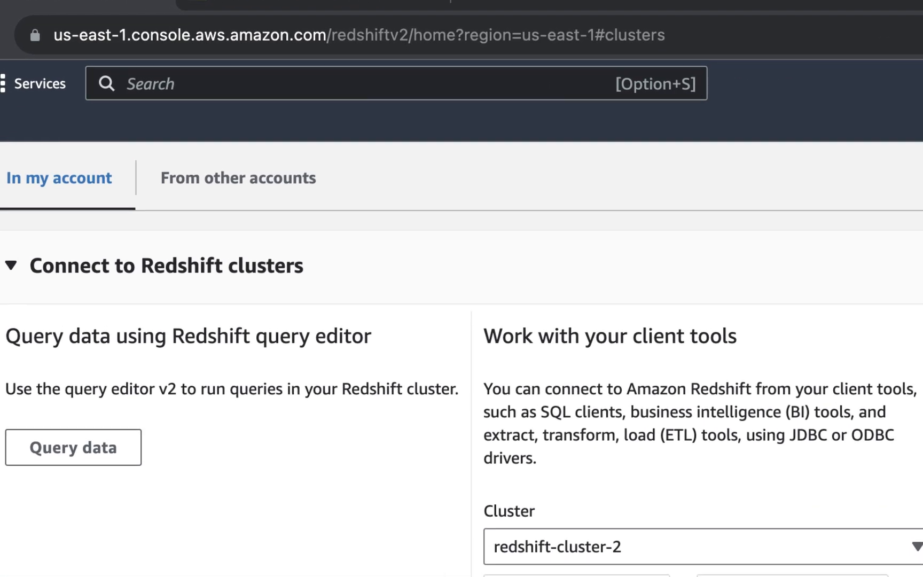
Find the QuickSight service by searching for quicksight, and start a new dataset from its Datasets list.
left_click(249, 68)
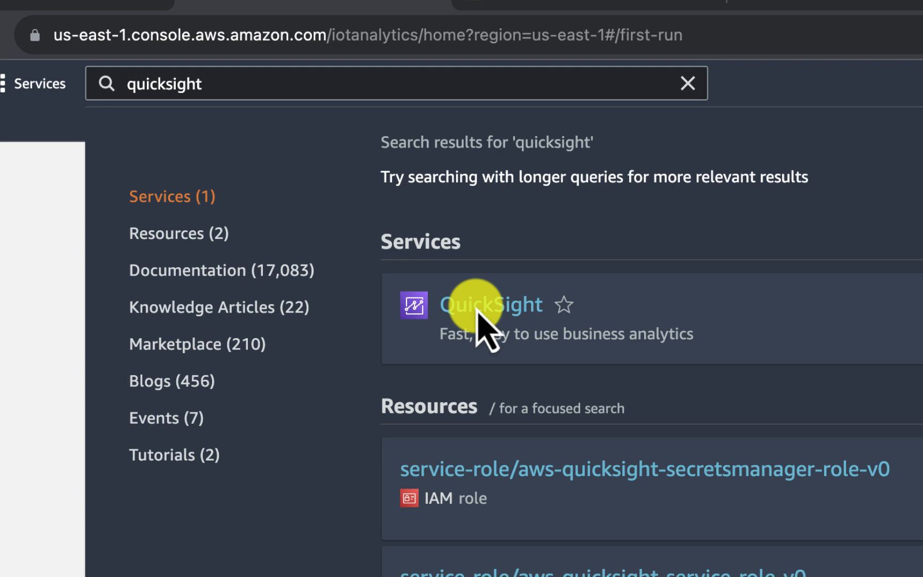
mouse_move(540, 479)
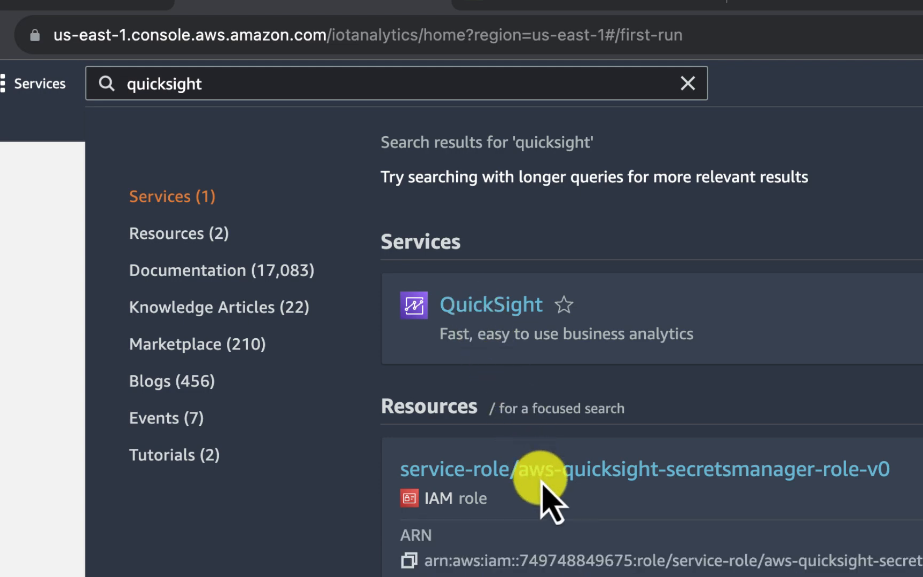
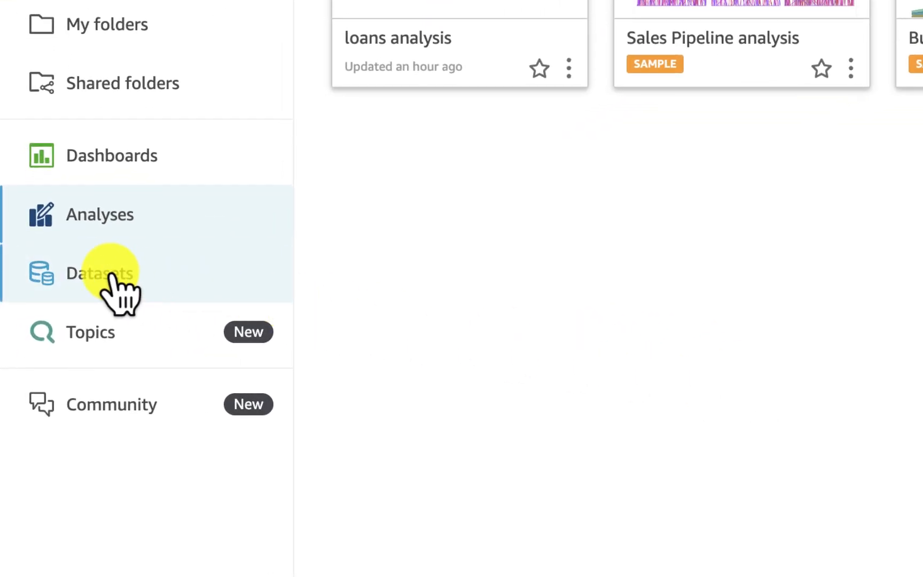
left_click(112, 275)
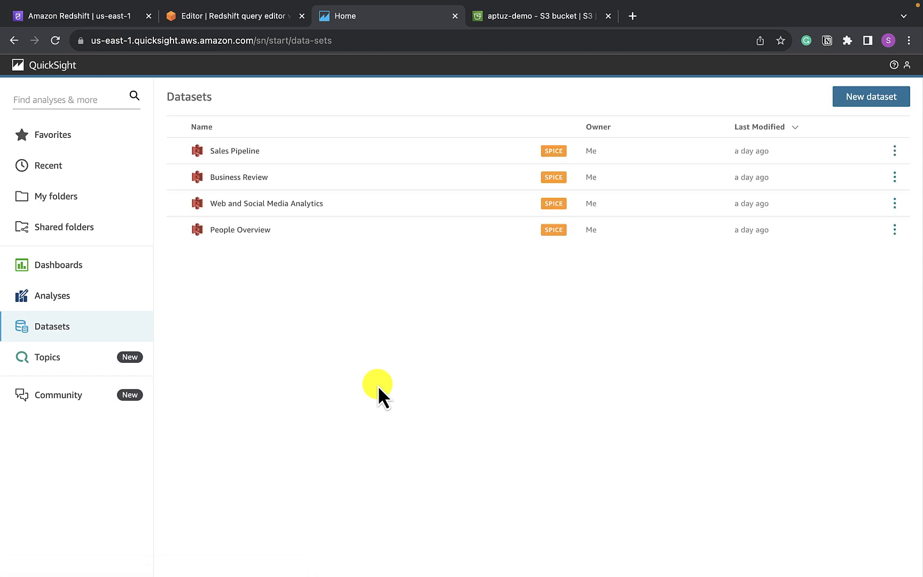
left_click(868, 97)
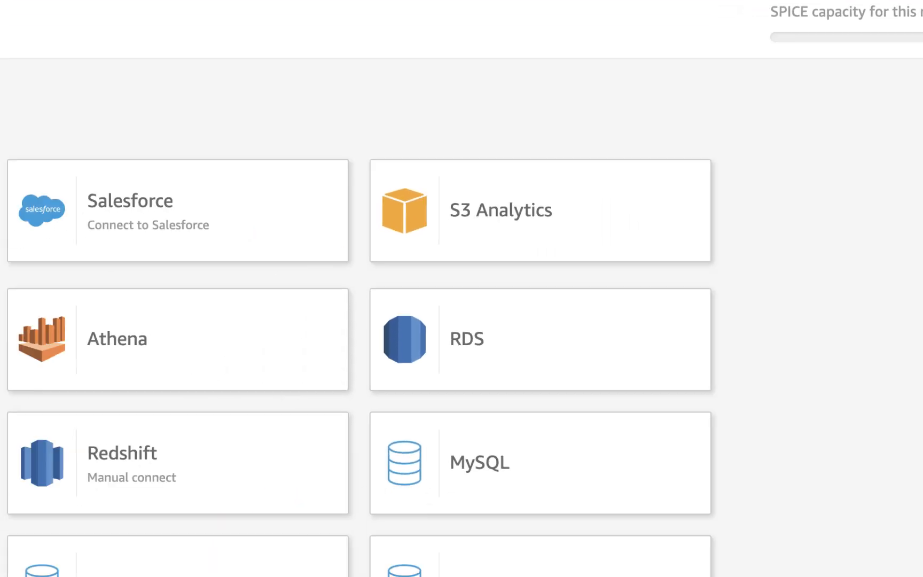
scroll(277, 291, "down", 1)
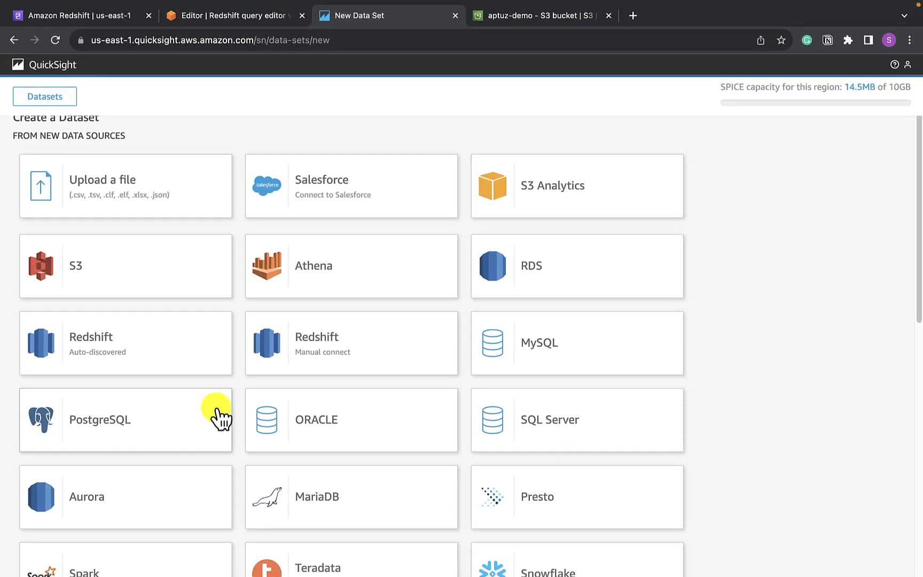
scroll(287, 352, "down", 1)
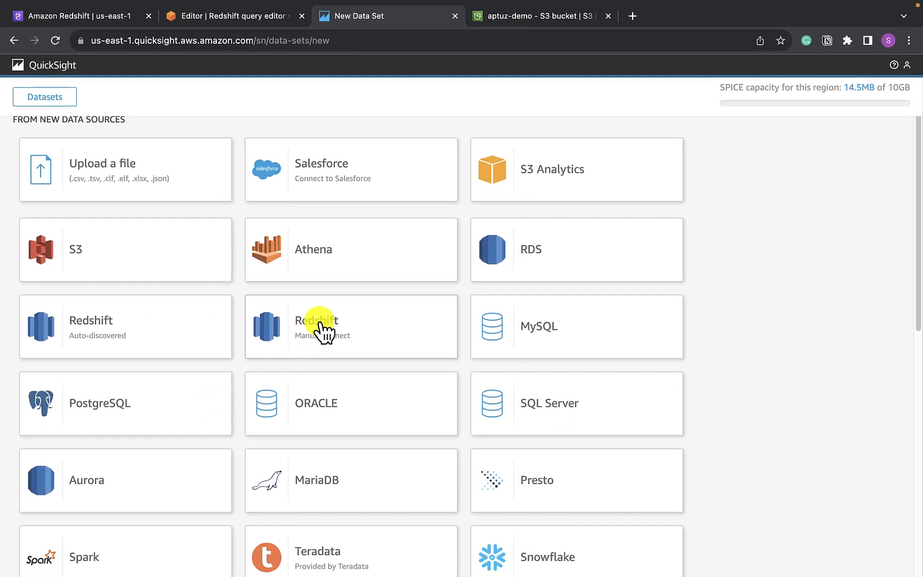
left_click(322, 331)
left_click(404, 150)
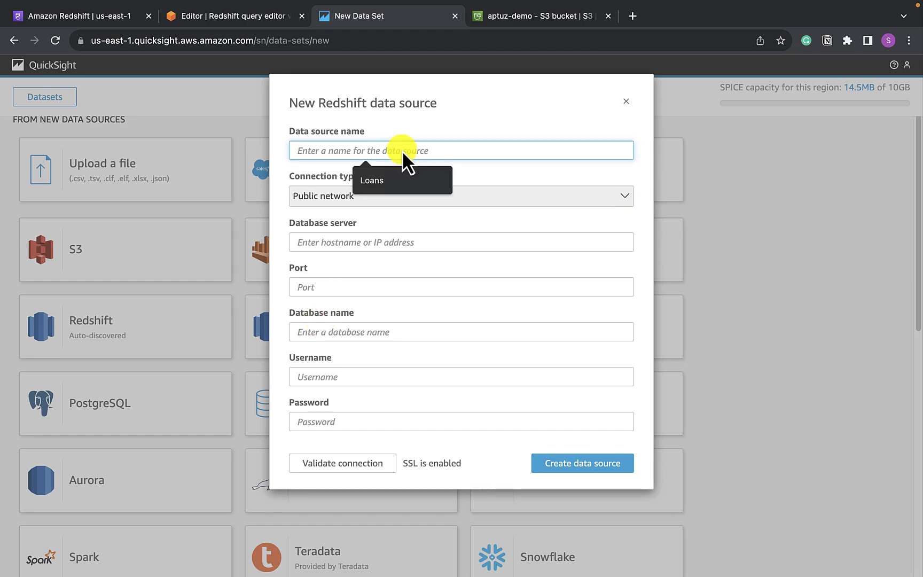
left_click(402, 181)
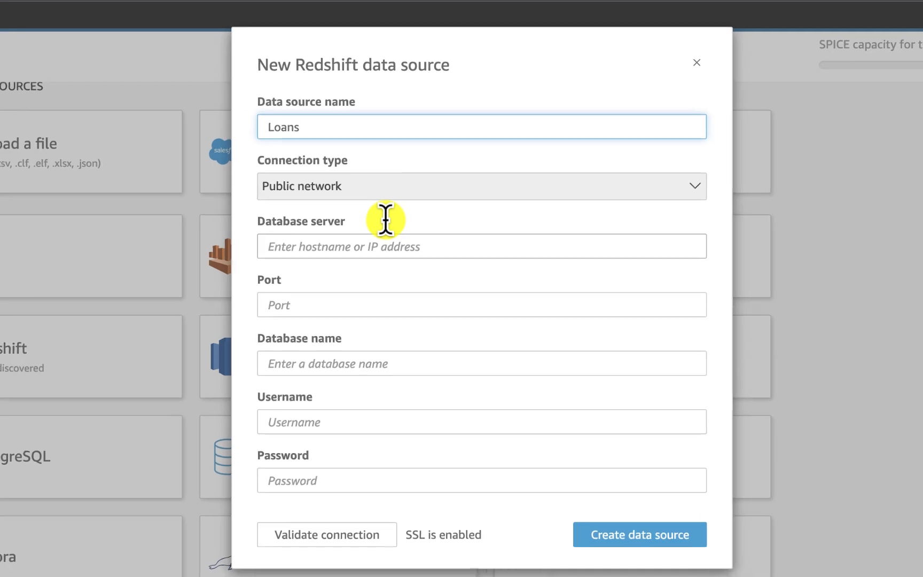
left_click(367, 250)
left_click(374, 185)
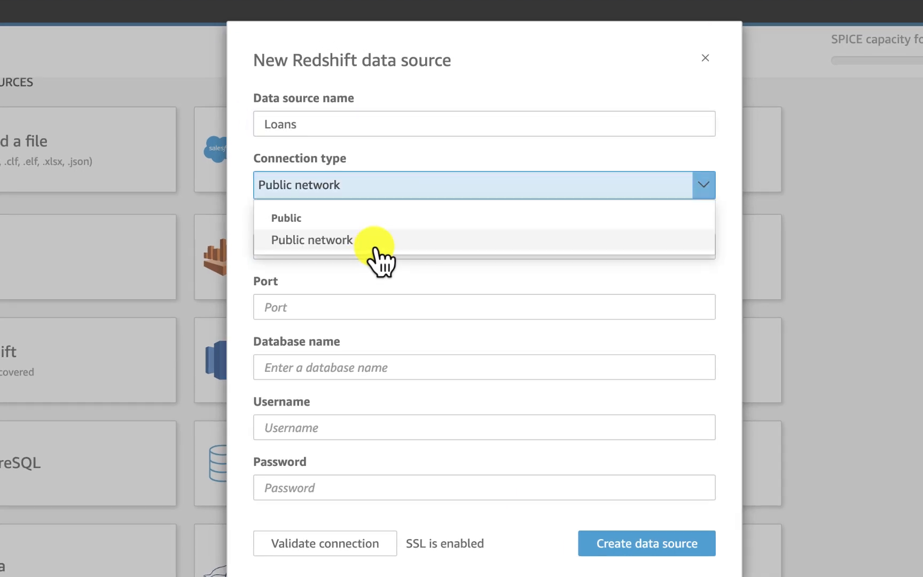
left_click(396, 241)
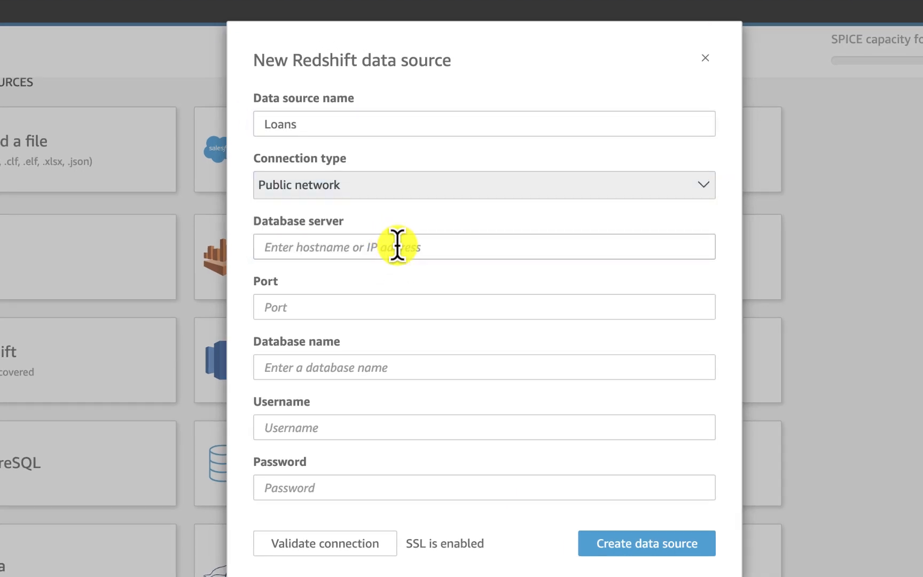
left_click(397, 247)
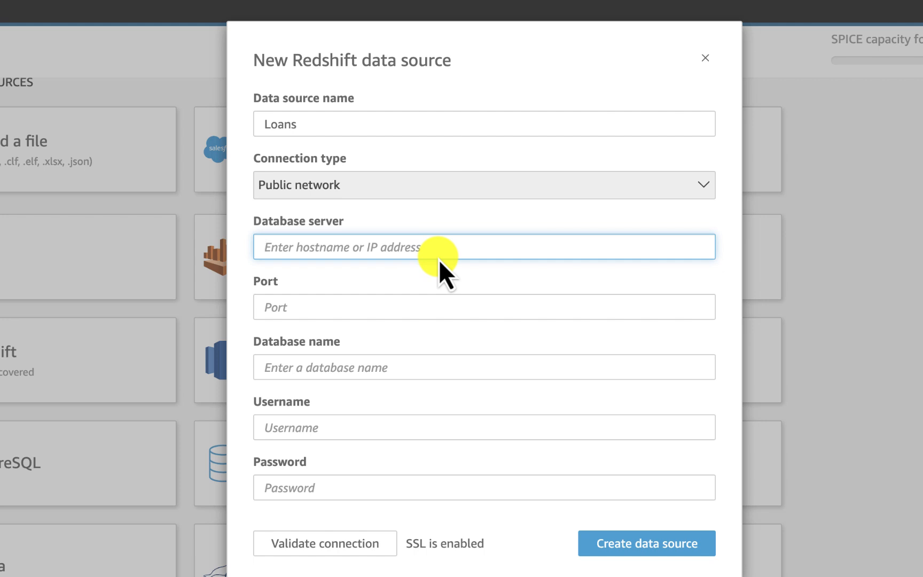
left_click(414, 186)
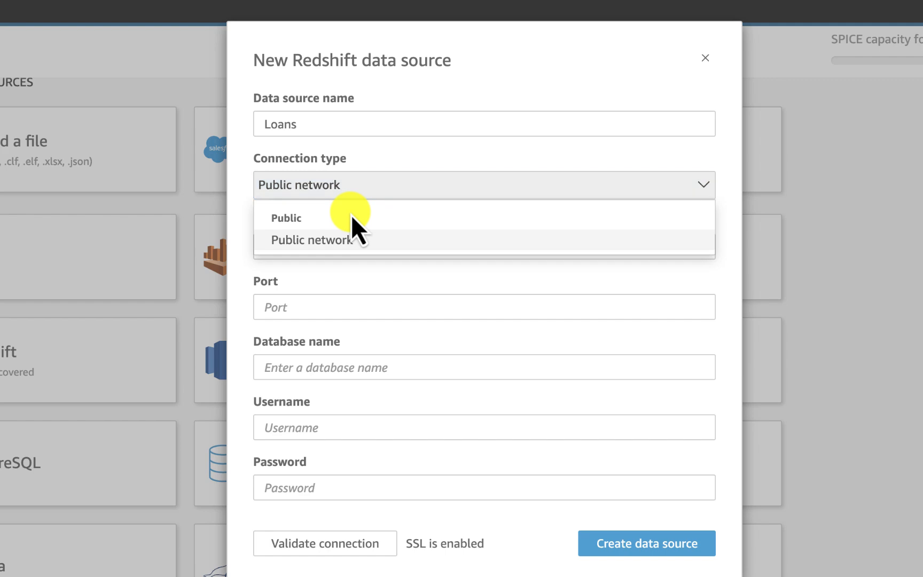
left_click(361, 241)
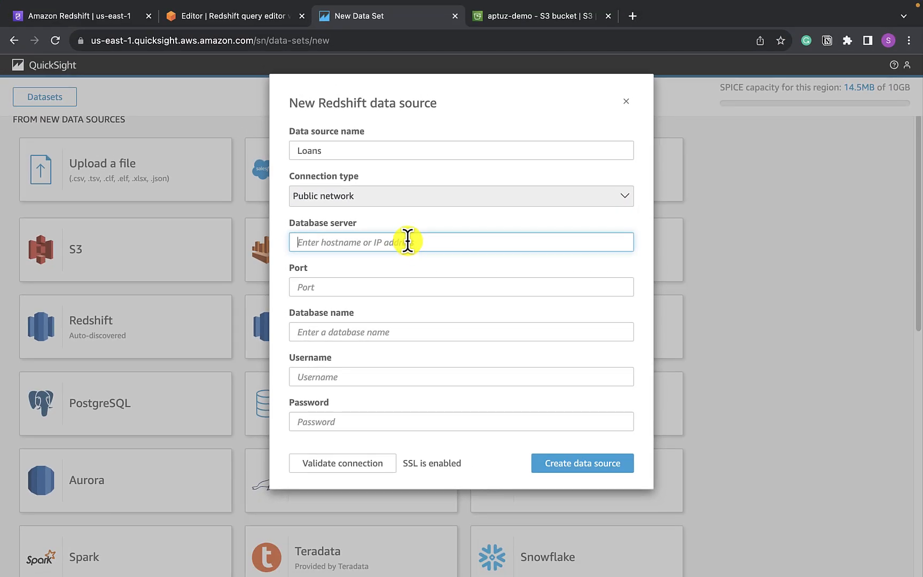
left_click(408, 191)
left_click(374, 265)
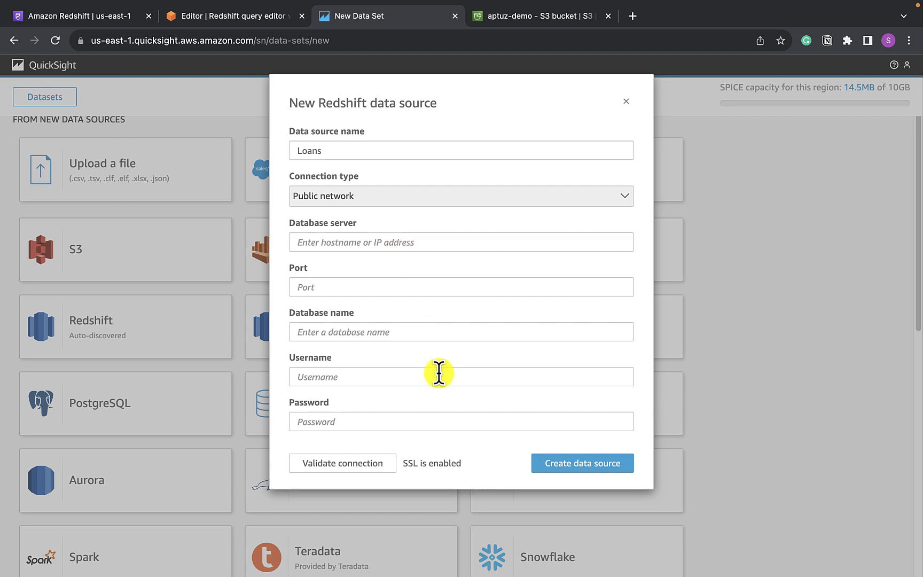
left_click(438, 372)
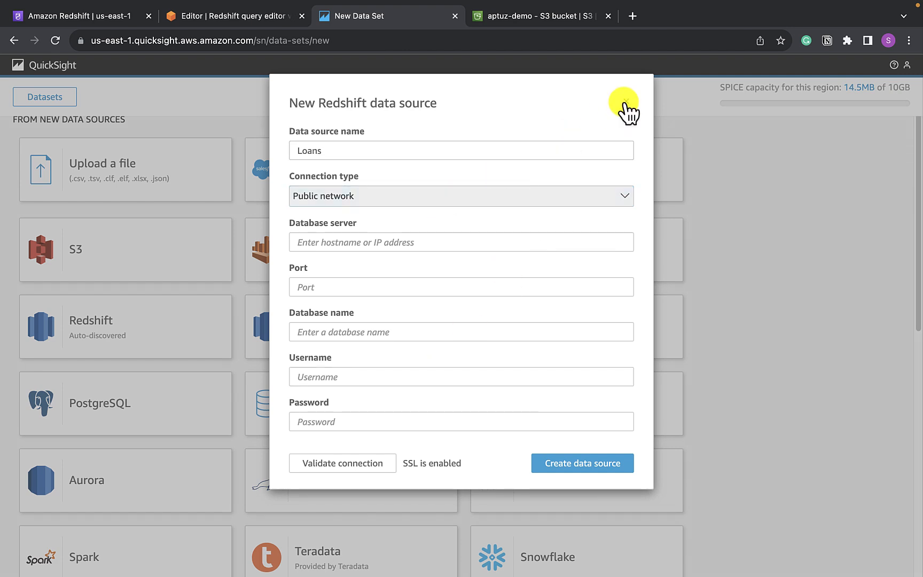
left_click(624, 103)
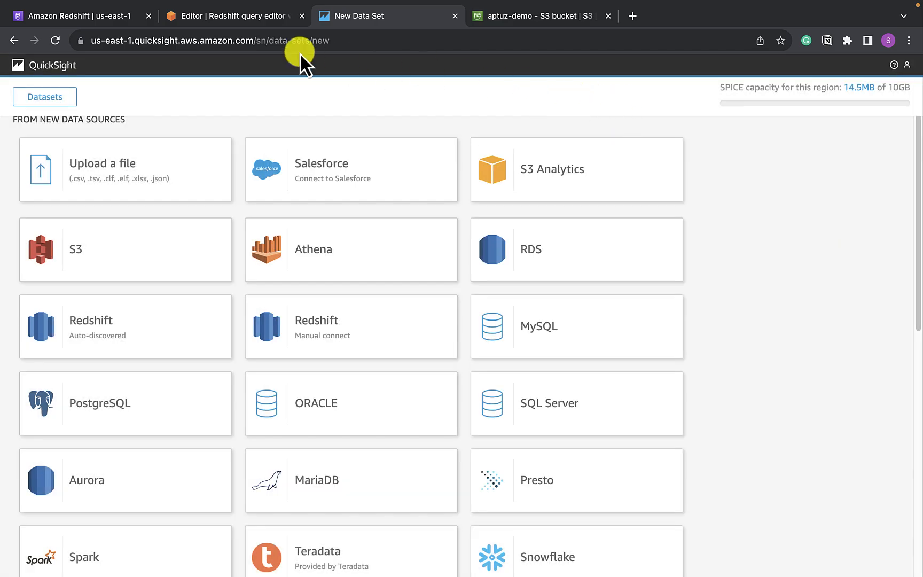
Switch to the Redshift console and turn on Publicly accessible in redshift-cluster-2's network and security settings, saving the changes.
left_click(94, 19)
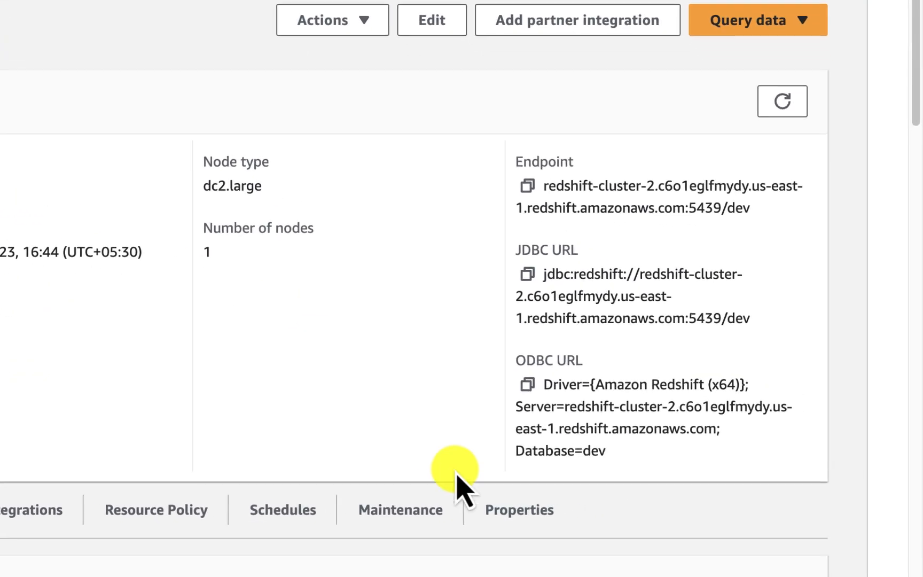
left_click(665, 493)
scroll(397, 410, "down", 10)
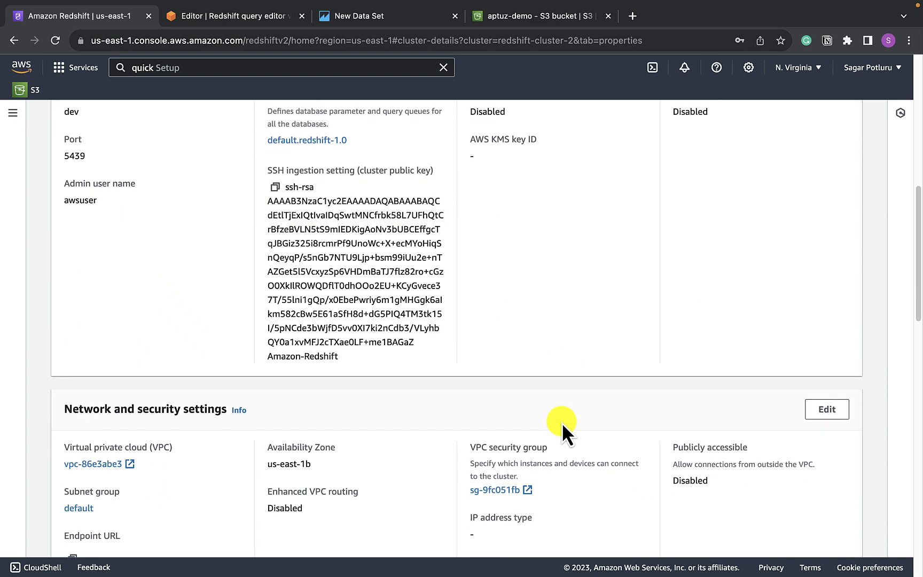
scroll(562, 424, "down", 2)
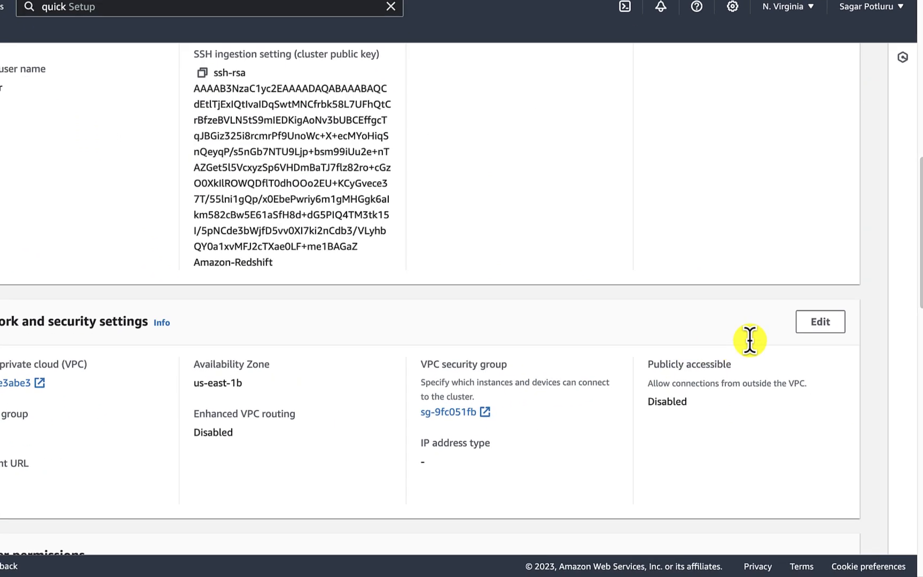
left_click(820, 322)
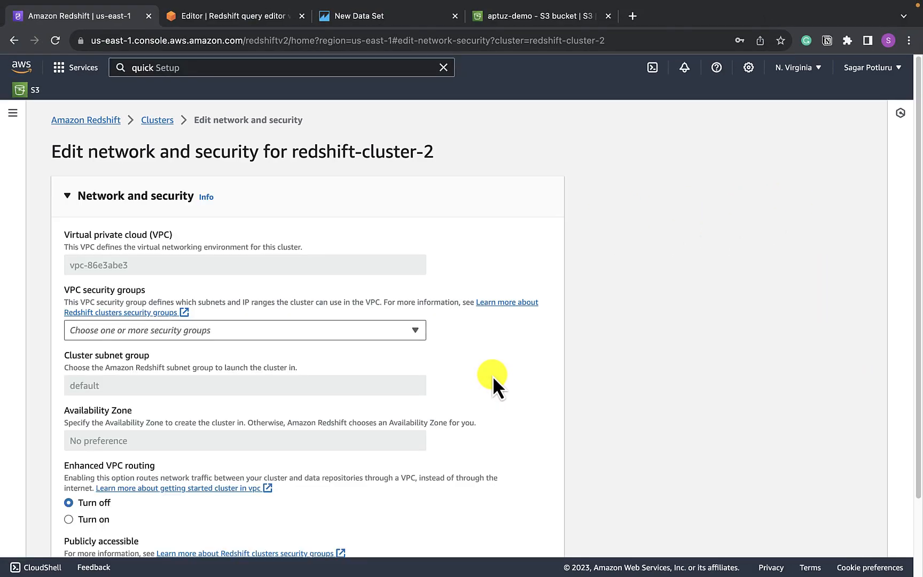
scroll(346, 437, "down", 3)
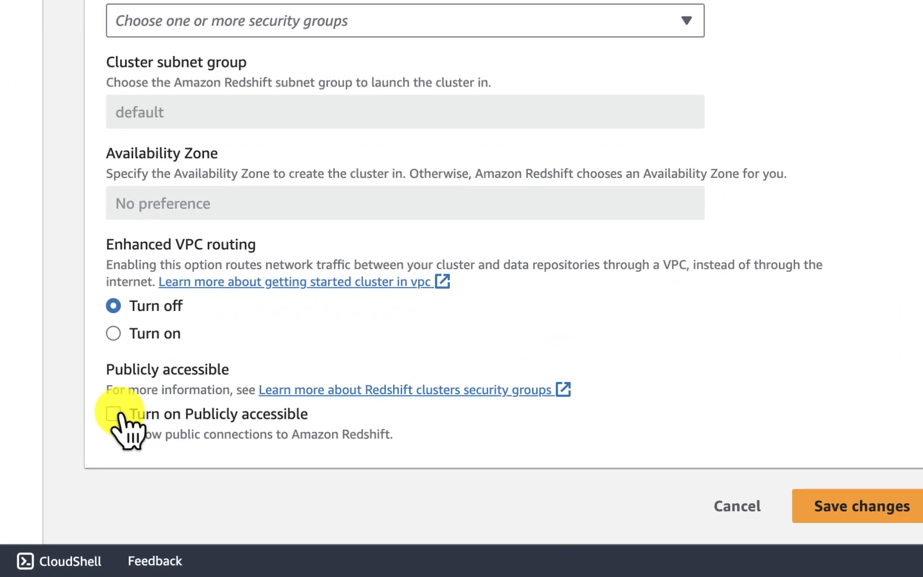
left_click(91, 458)
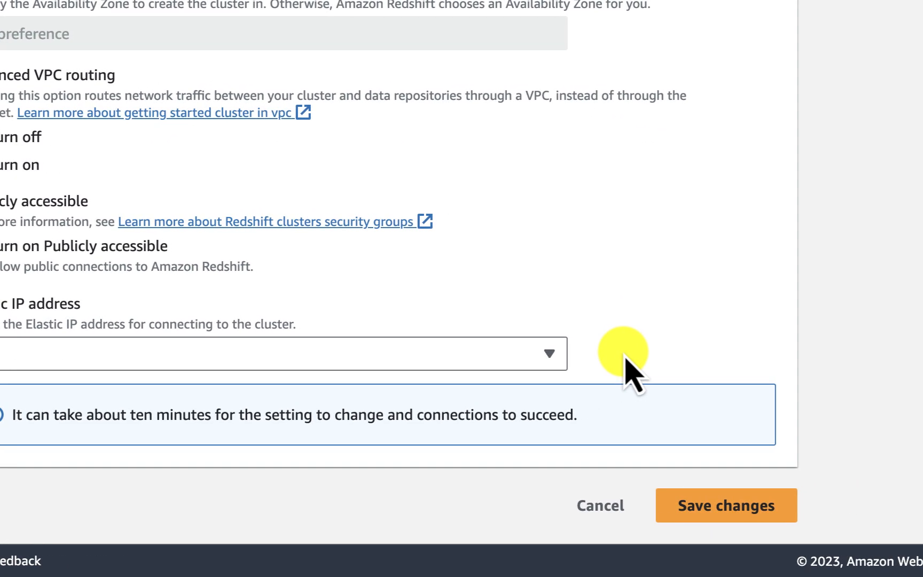
left_click(740, 507)
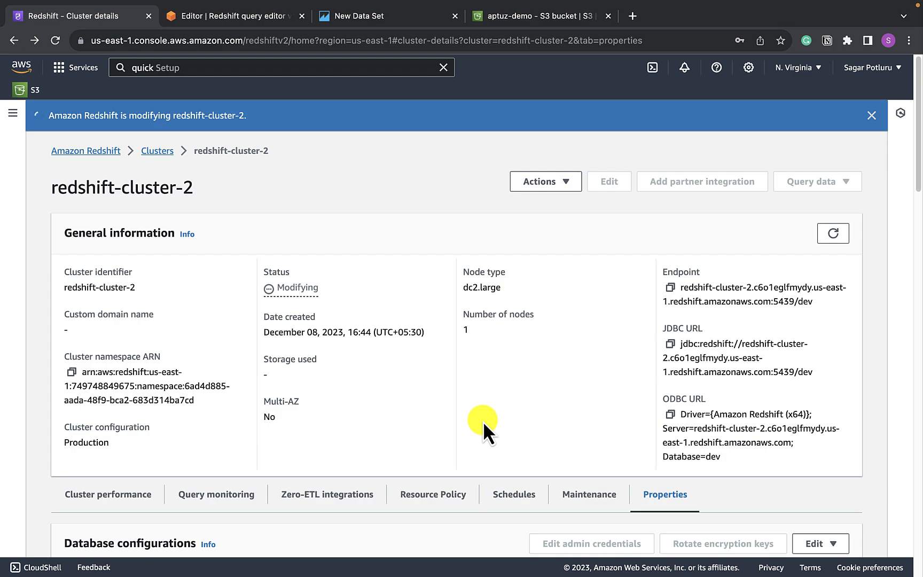
Examine the properties and performance details of redshift-cluster-2, and check its status in the refreshed Clusters list.
scroll(483, 421, "down", 9)
scroll(484, 421, "up", 9)
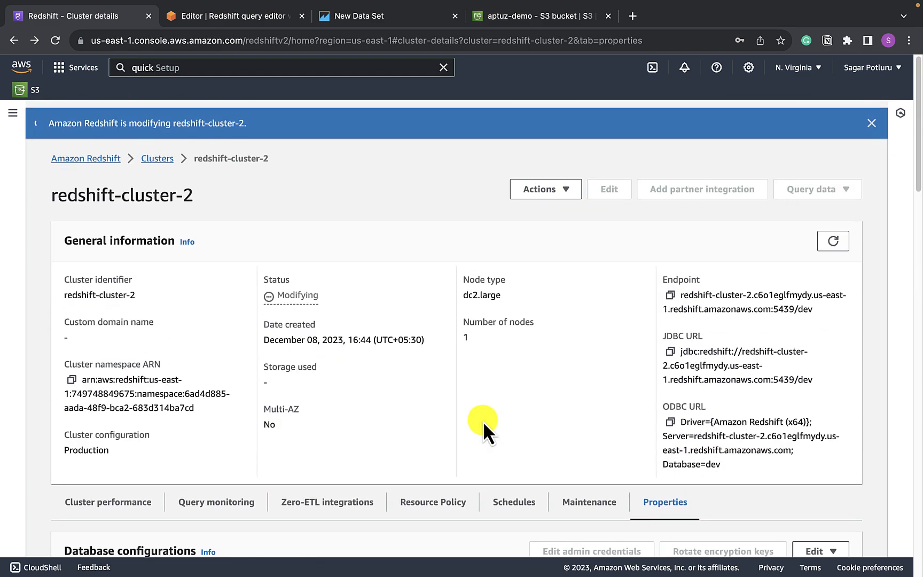
left_click(128, 501)
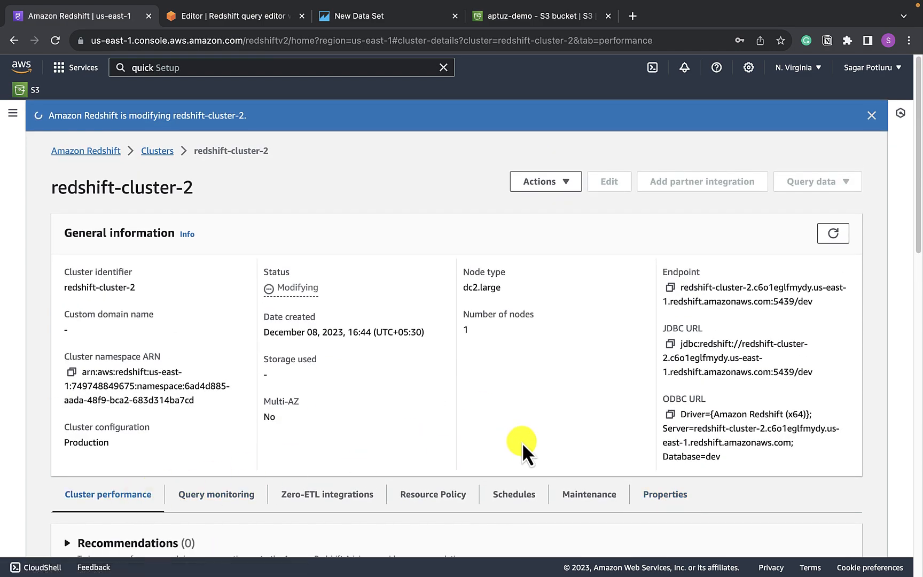
scroll(522, 442, "down", 5)
scroll(522, 442, "up", 5)
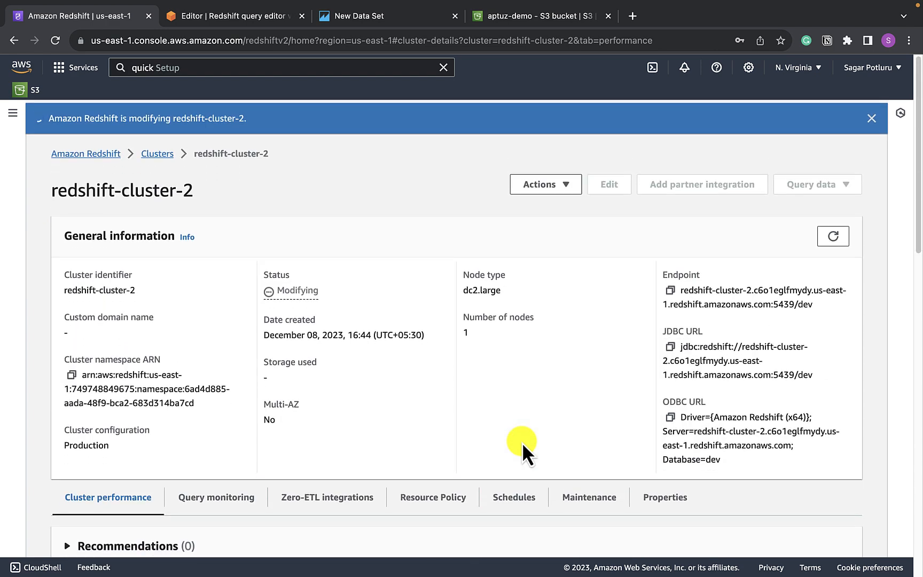
left_click(158, 151)
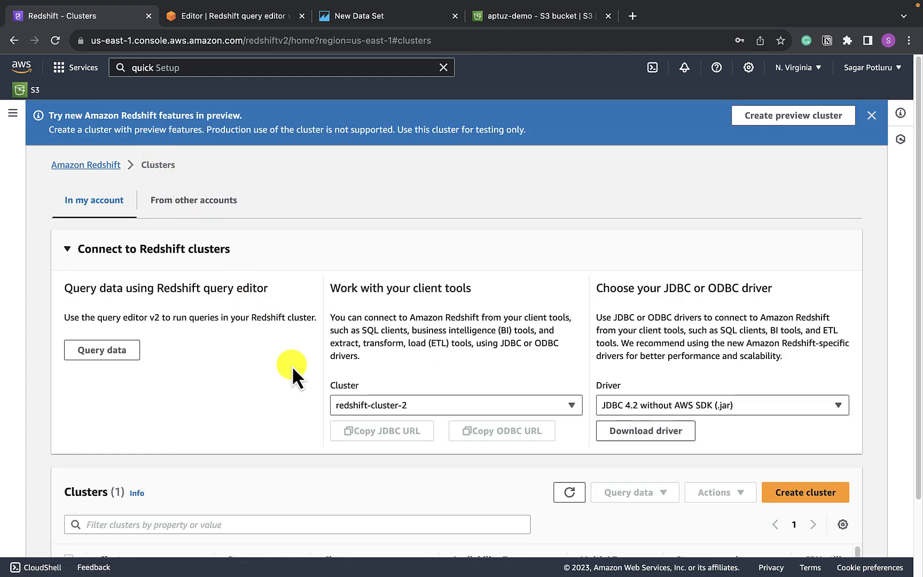
scroll(310, 394, "down", 3)
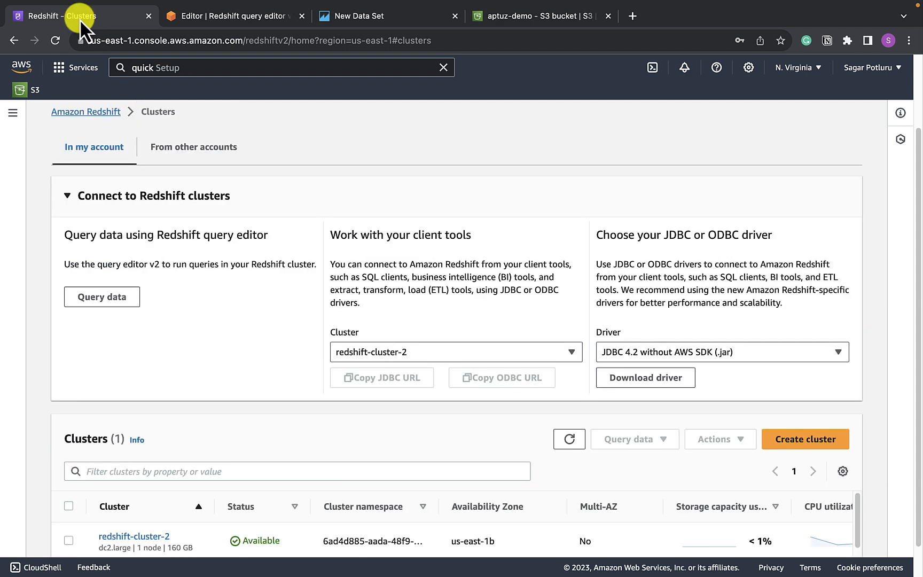
left_click(569, 441)
Switch to the aptuz-demo S3 bucket to view its objects.
left_click(531, 16)
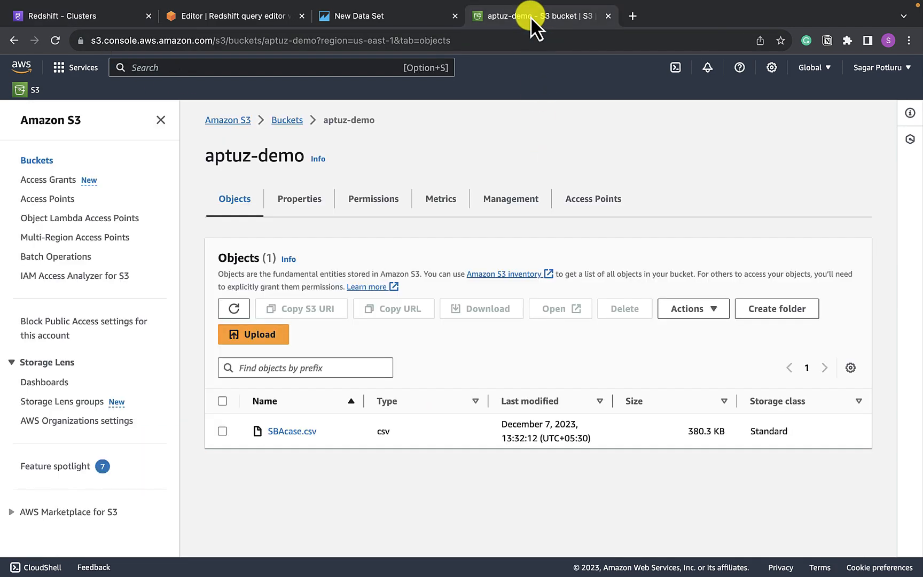
Switch to the QuickSight new dataset page and start a manually connected Redshift data source named Loans.
left_click(363, 17)
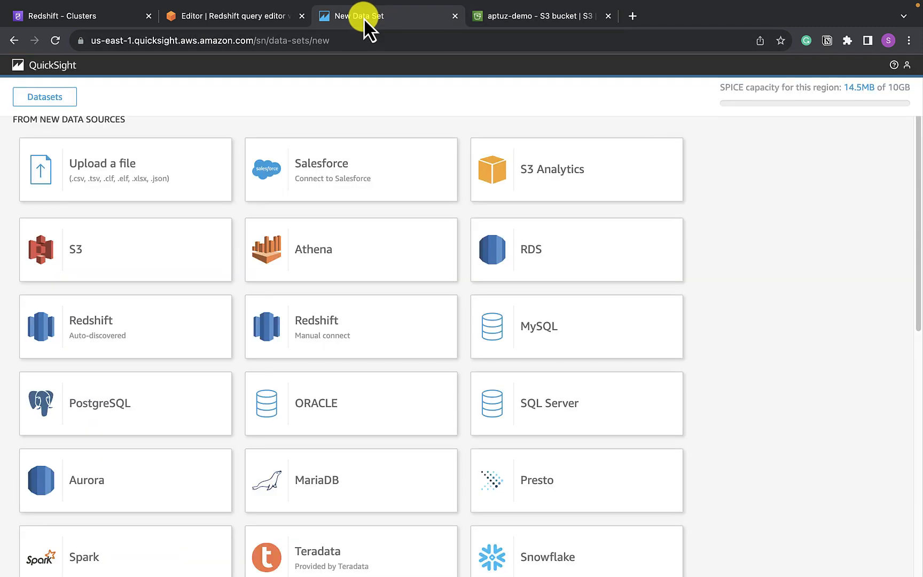
left_click(60, 98)
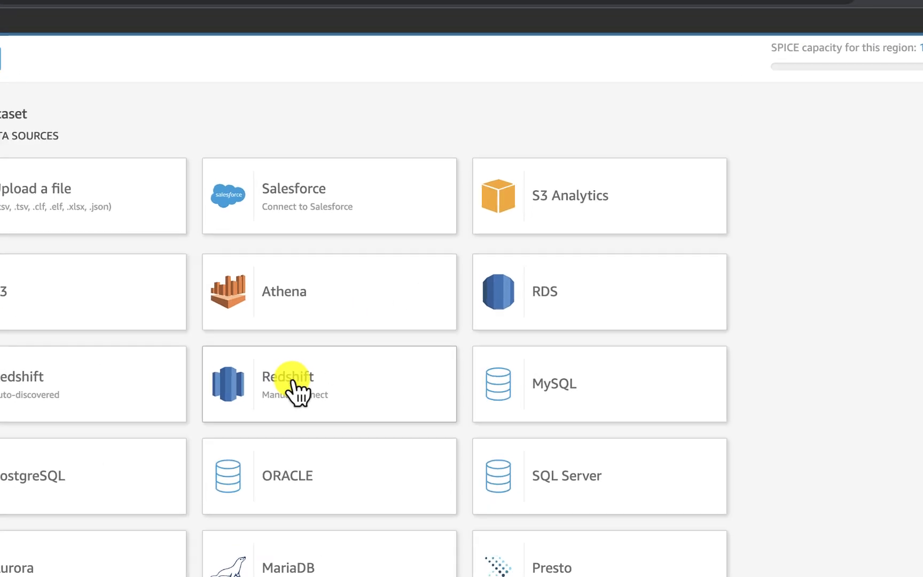
left_click(309, 398)
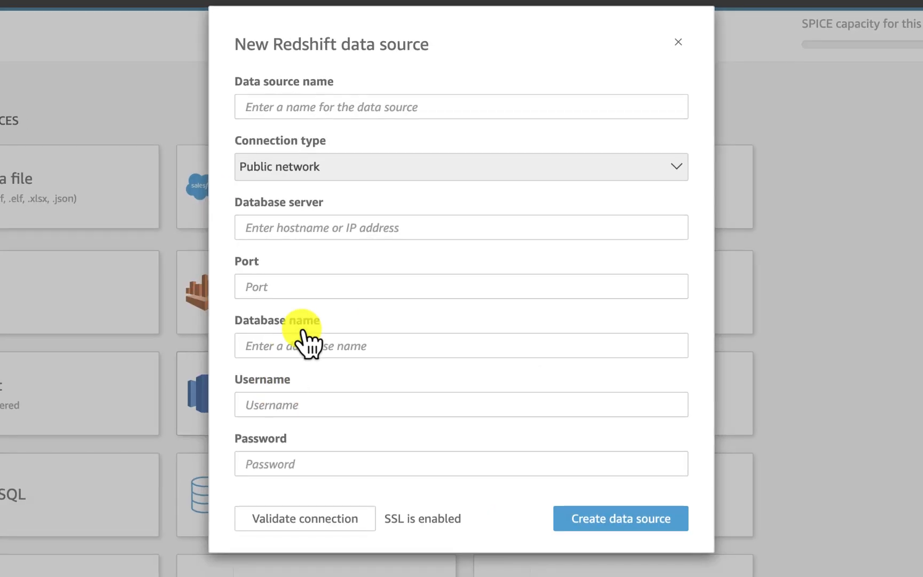
left_click(404, 105)
left_click(403, 137)
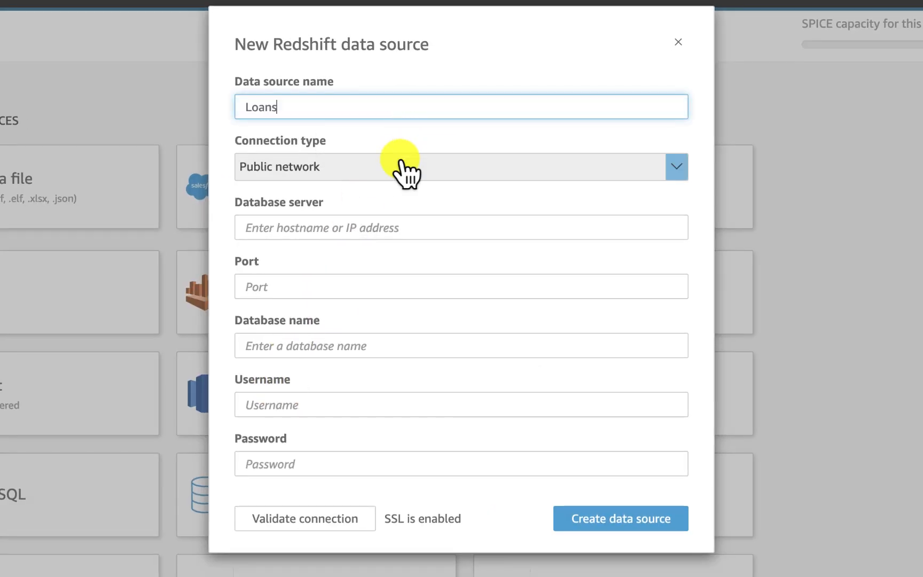
Set the database server to redshift-cluster-2.c6o1eglfmydy.us-east-1.redshift.amazonaws.com, without the port and database suffix.
left_click(390, 228)
type("redshift-cluster-2.c6o1eglfmydy.us-east-1.redshift.amazonaws.com:5439/dev")
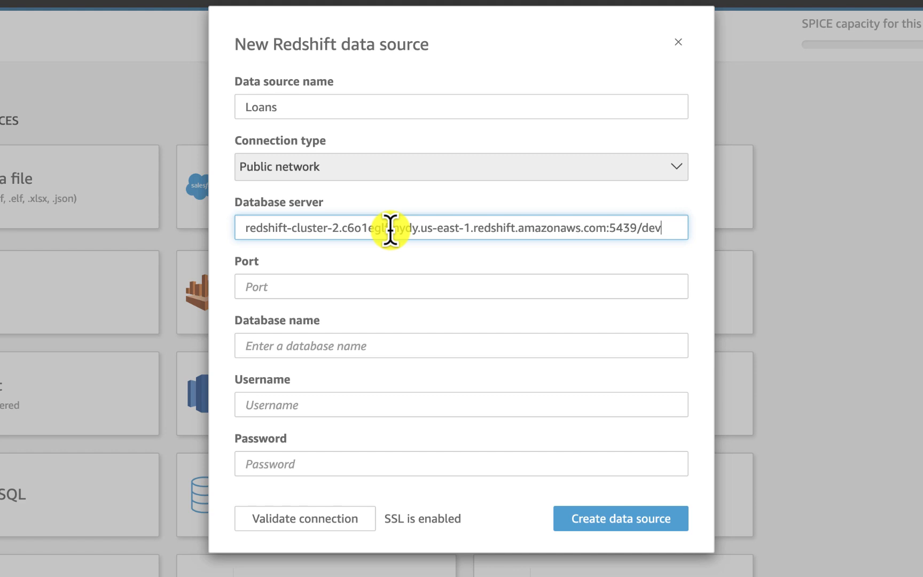
key("BackSpace")
key("BackSpace")
key("BackSpace")
key("BackSpace")
key("BackSpace")
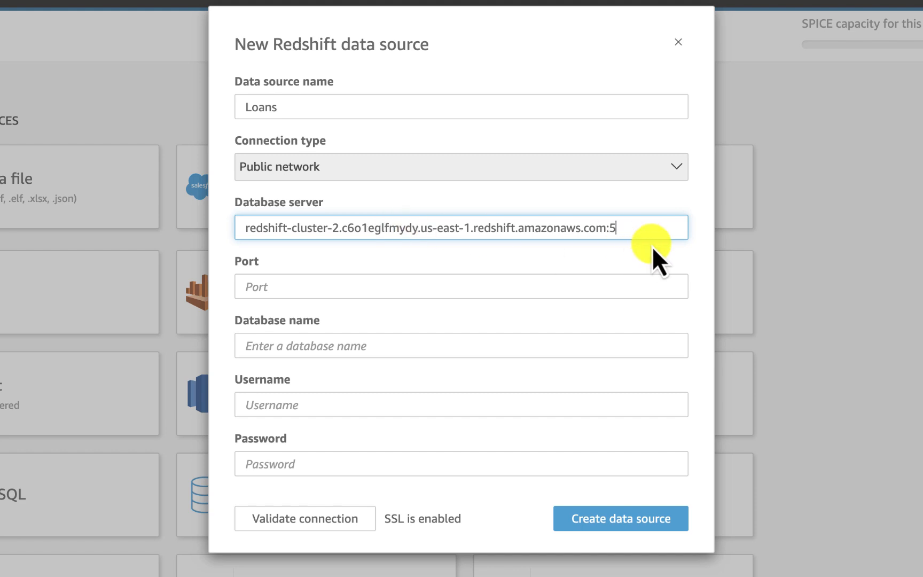
Set the data source's port to 5439, database name to dev and username to awsuser.
left_click(262, 287)
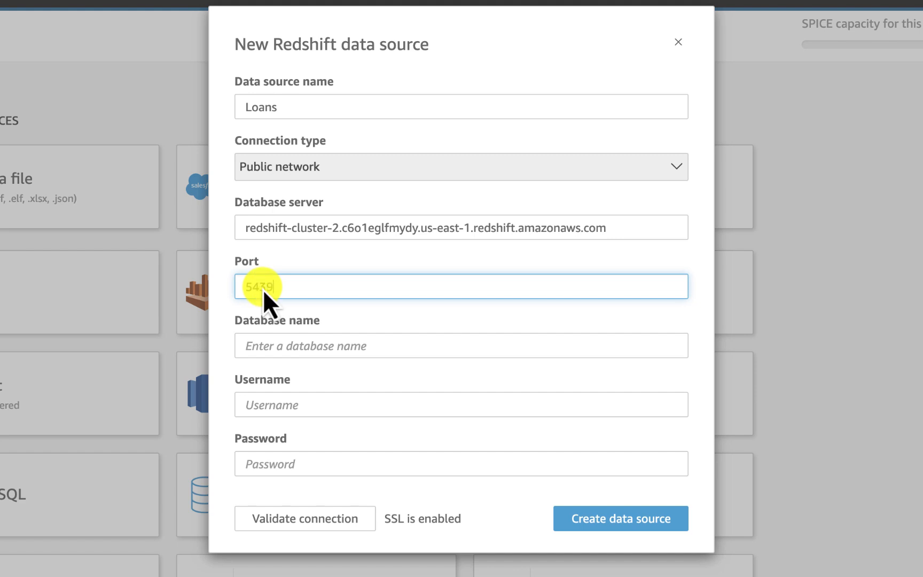
left_click(273, 346)
type("dev")
left_click(289, 406)
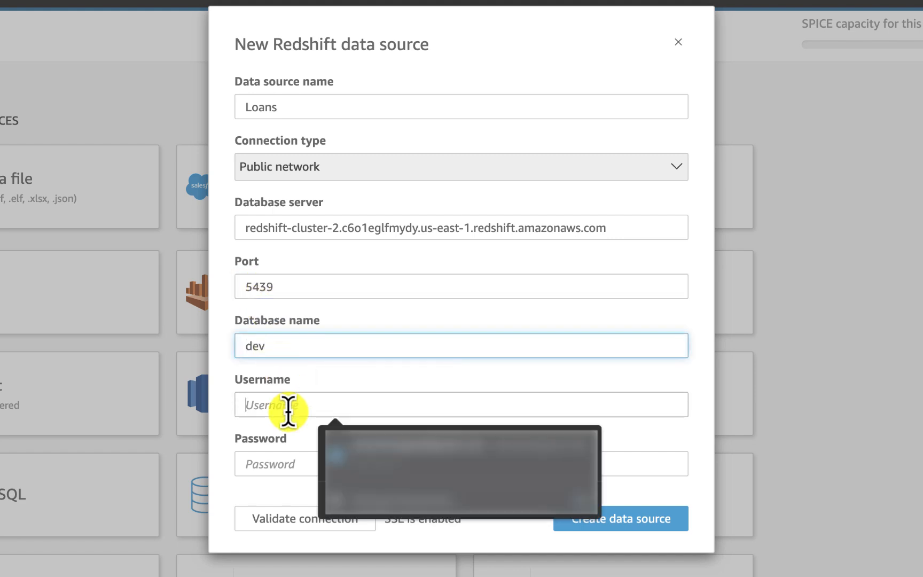
type("awsuser")
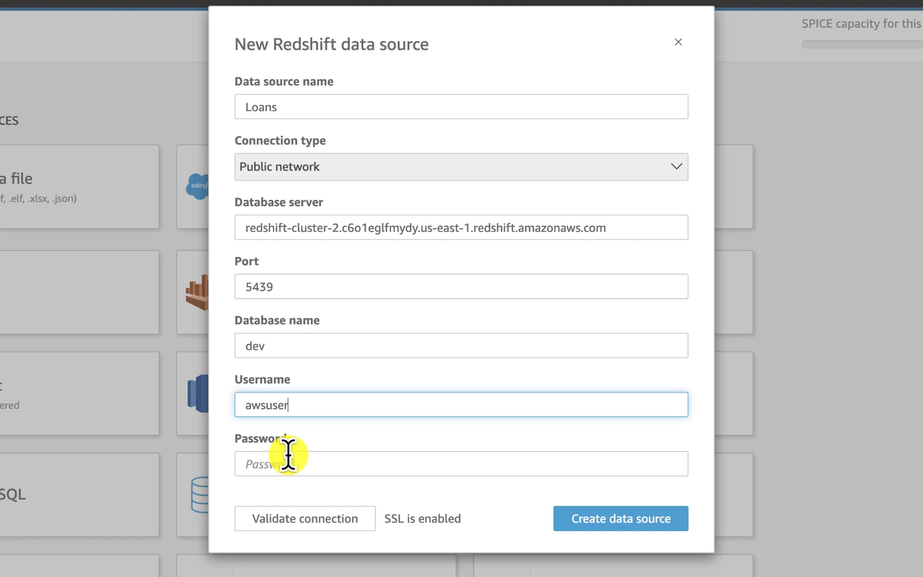
Enter the database password, validate the connection and create the Loans data source.
left_click(288, 455)
type("••")
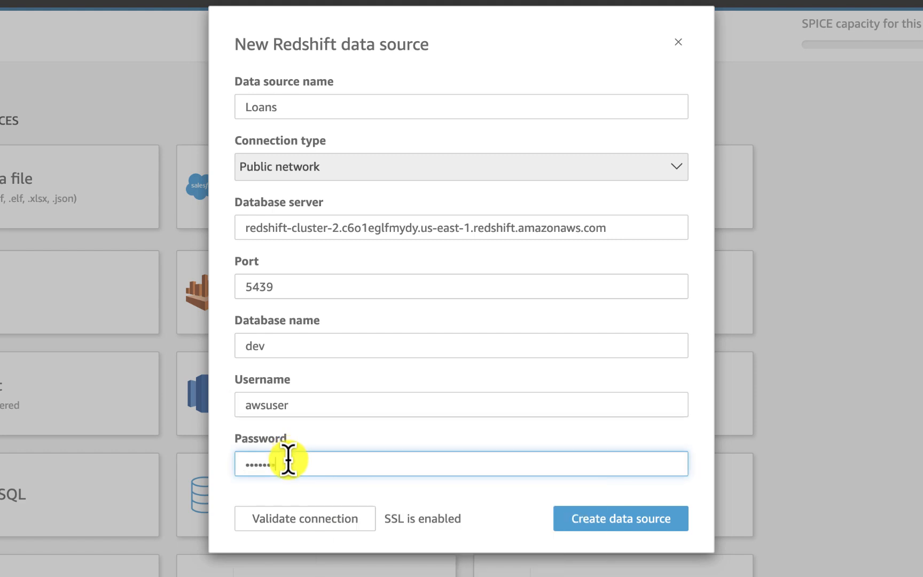
left_click(307, 516)
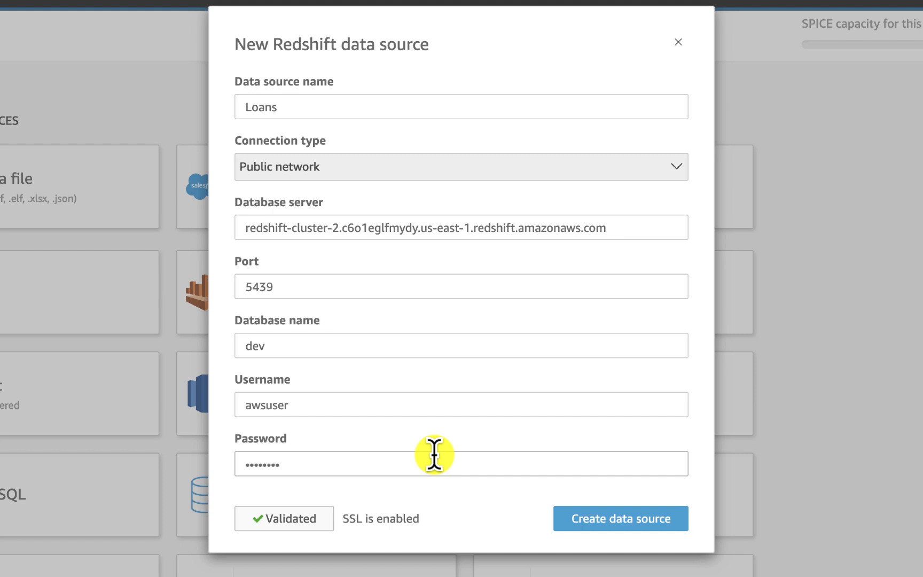
left_click(601, 524)
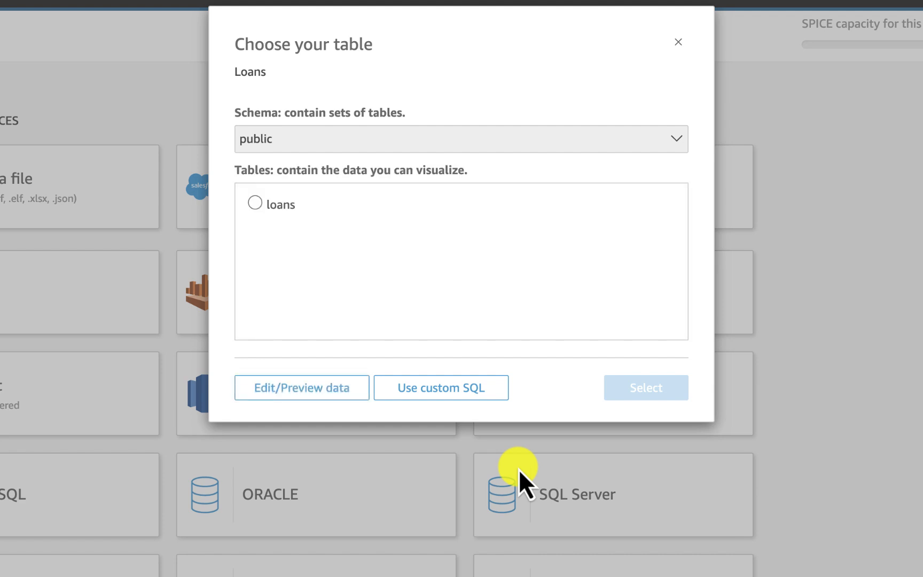
Import the loans table from the public schema into SPICE and visualize it on an interactive sheet with Tiled layout optimized for 1600px.
left_click(256, 204)
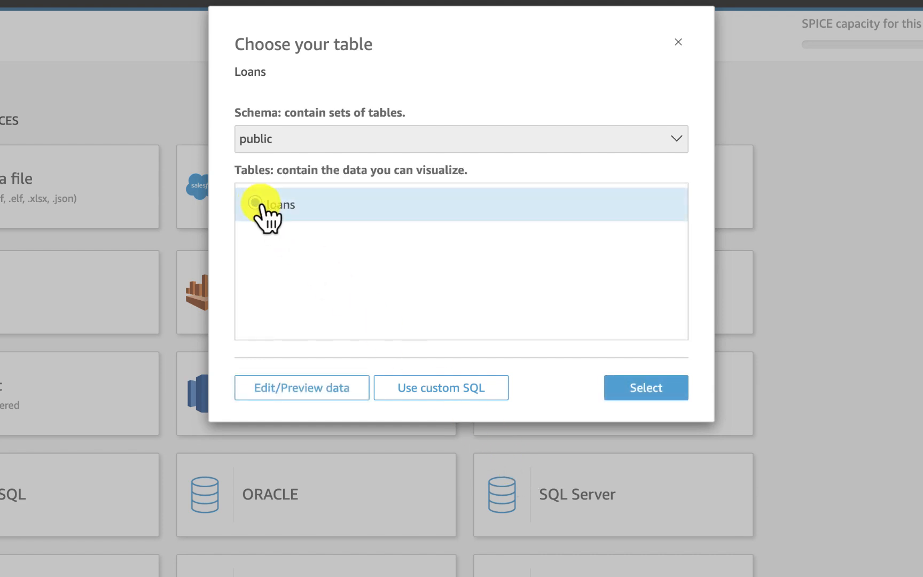
left_click(645, 390)
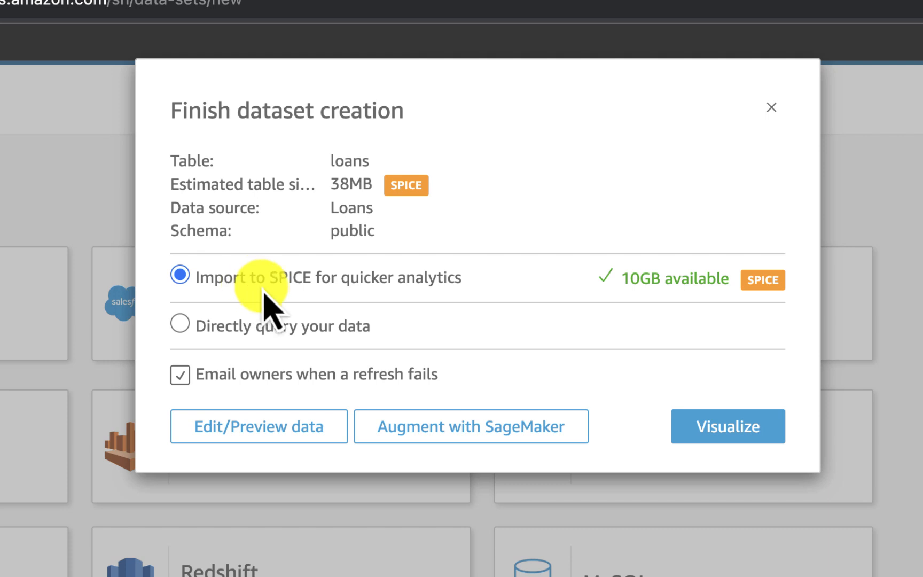
left_click(744, 448)
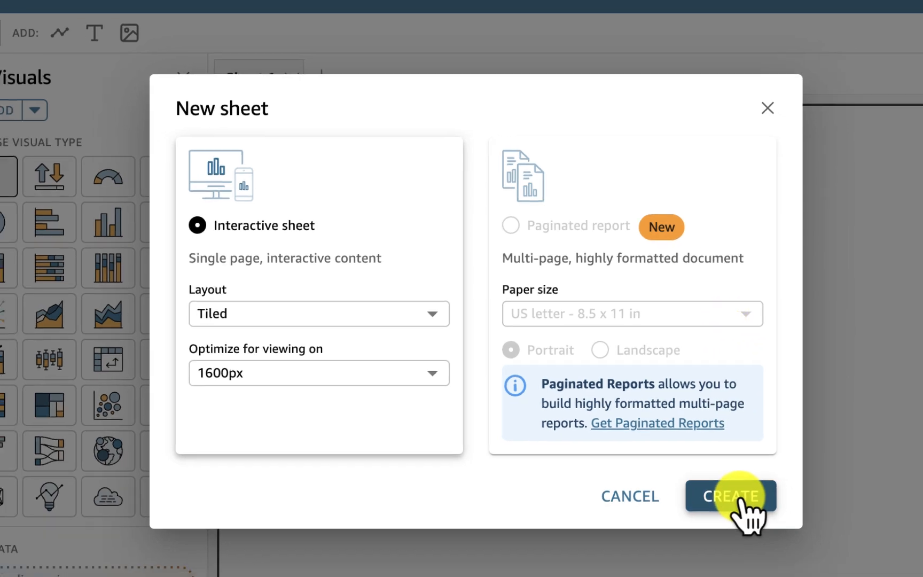
left_click(753, 511)
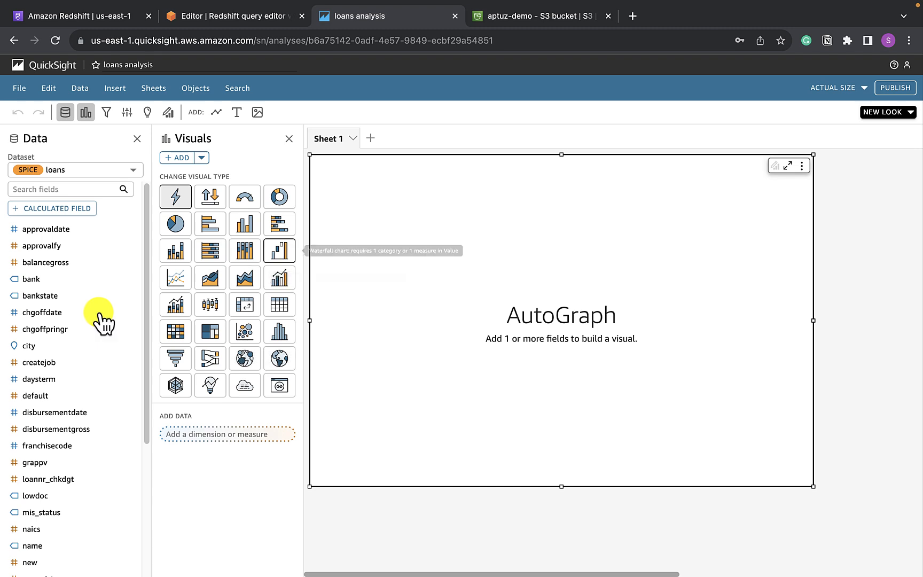
Change the empty visual to a table and group it by bankstate.
left_click(277, 305)
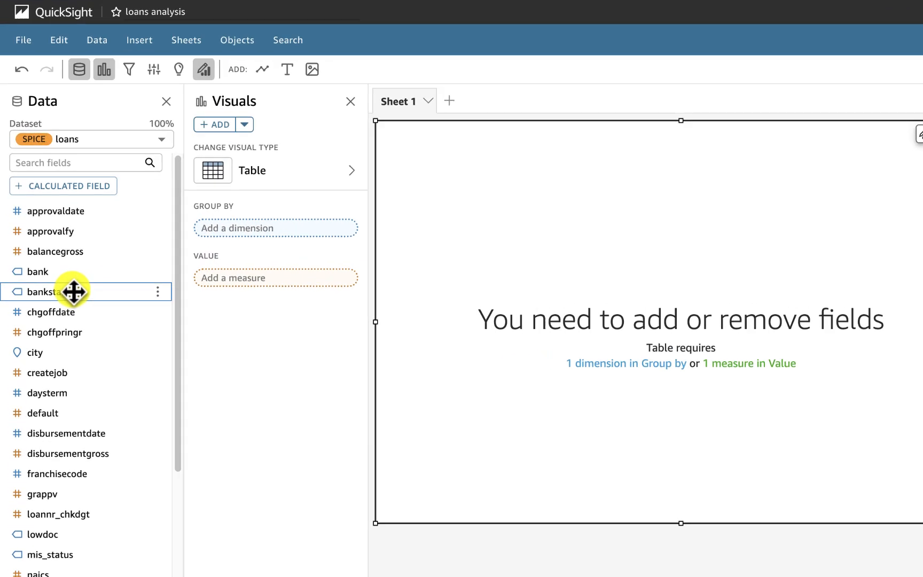
left_click_drag(64, 296, 182, 249)
left_click_drag(285, 214, 316, 211)
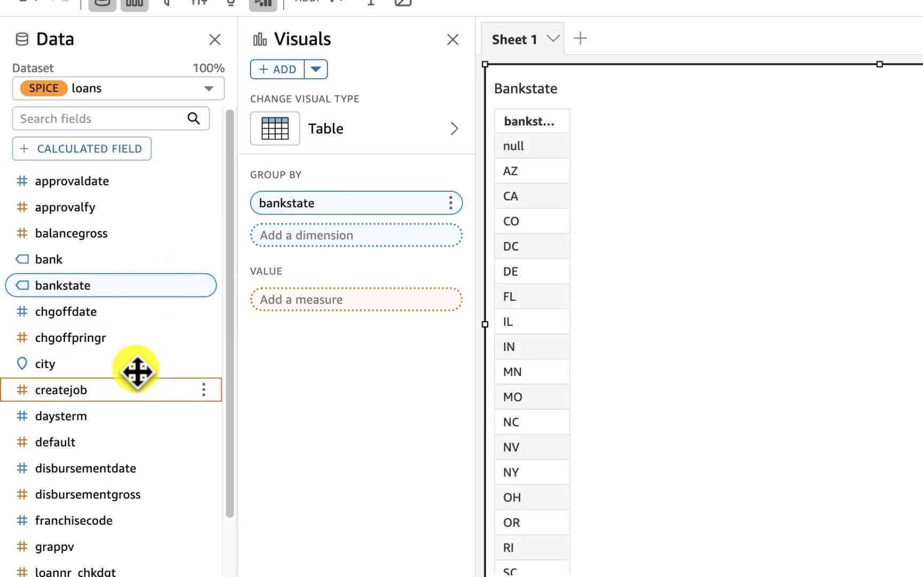
Add the default field as the table's summed value and close the visual's properties.
scroll(137, 370, "down", 3)
scroll(137, 371, "down", 9)
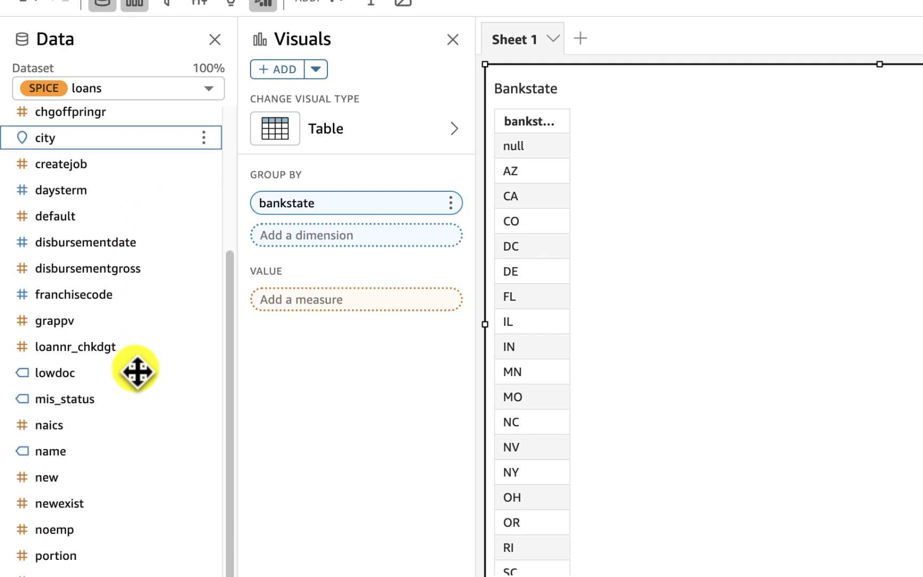
scroll(137, 373, "down", 2)
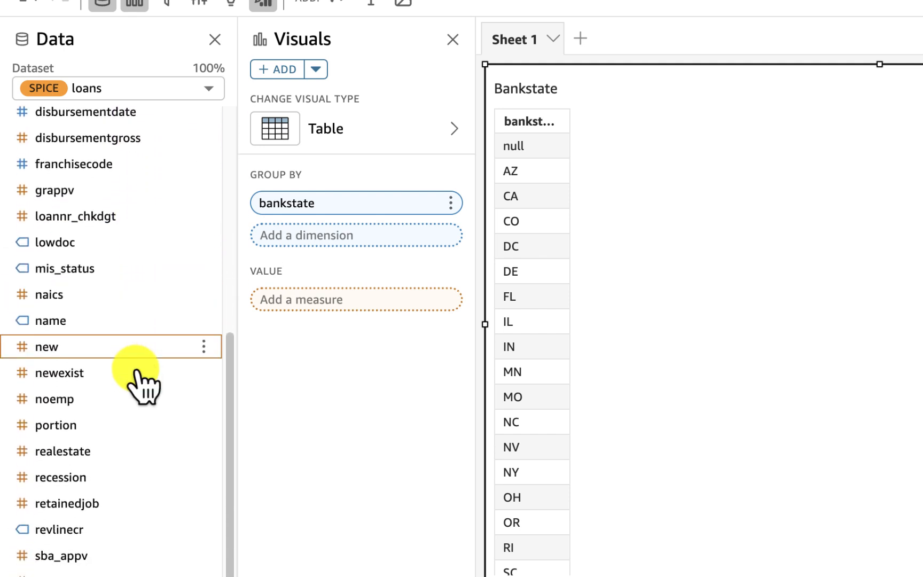
scroll(138, 382, "up", 6)
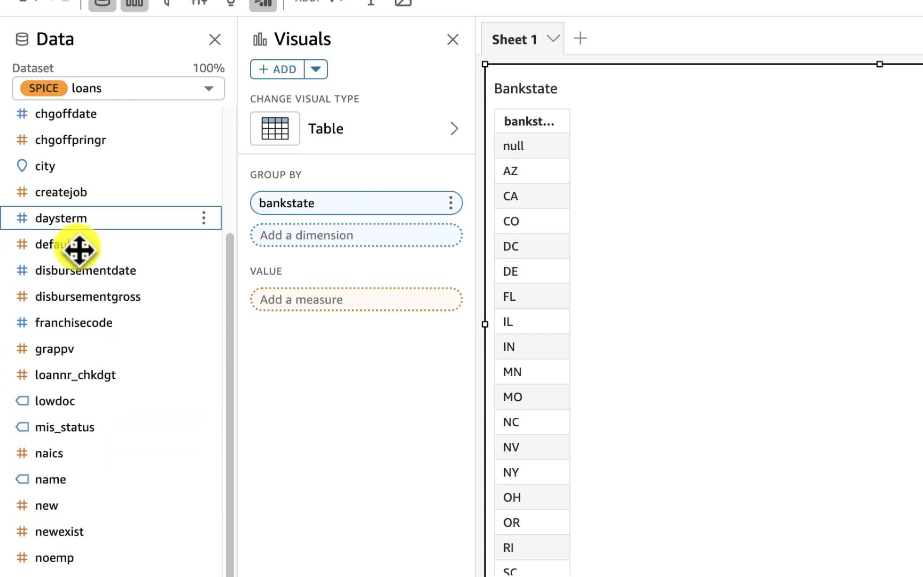
left_click_drag(83, 247, 322, 320)
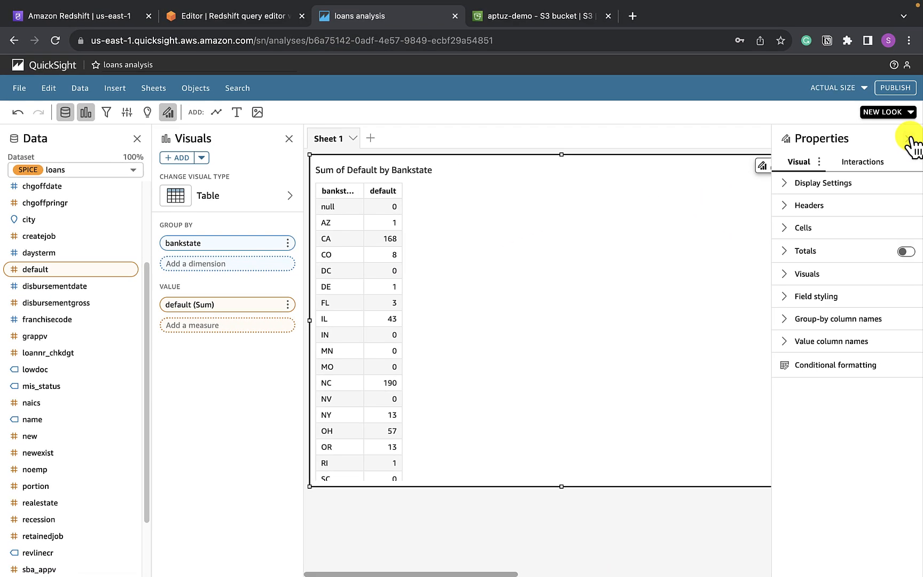
left_click(912, 140)
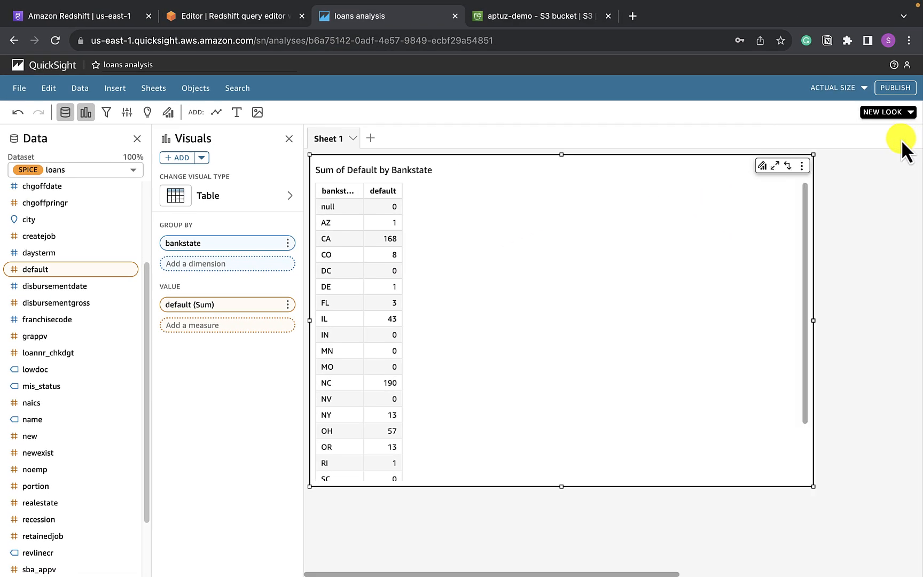
Show totals in the Sum of Default by Bankstate table.
left_click(802, 166)
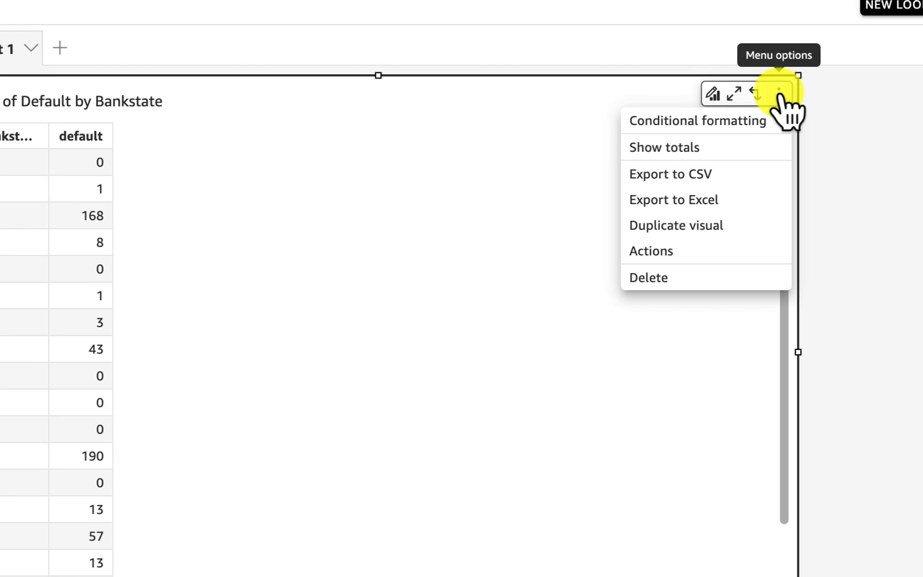
key("Down")
key("Down")
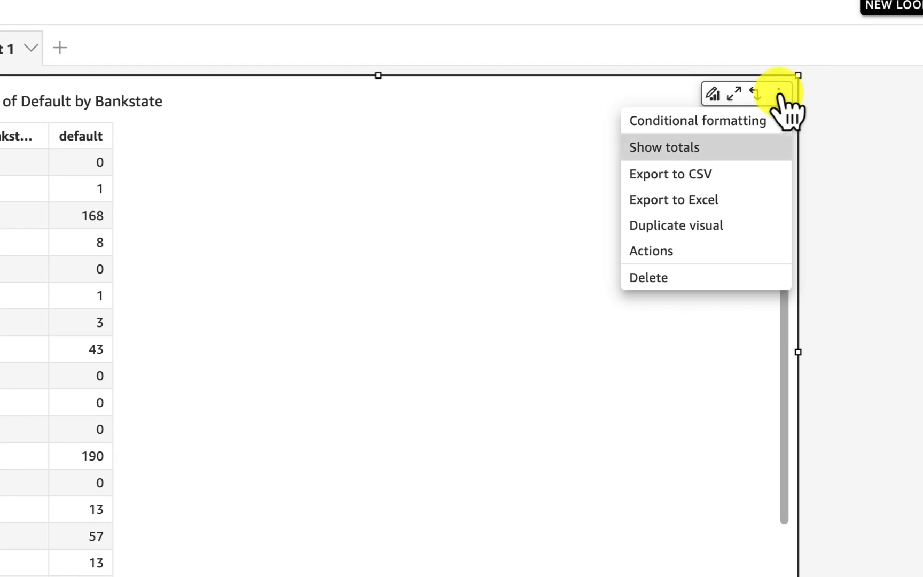
left_click(716, 148)
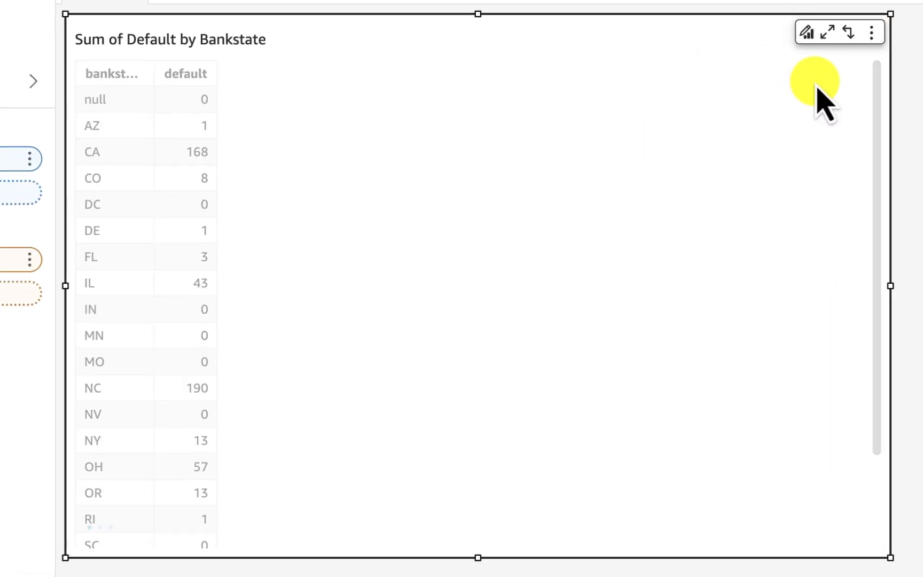
left_click(871, 33)
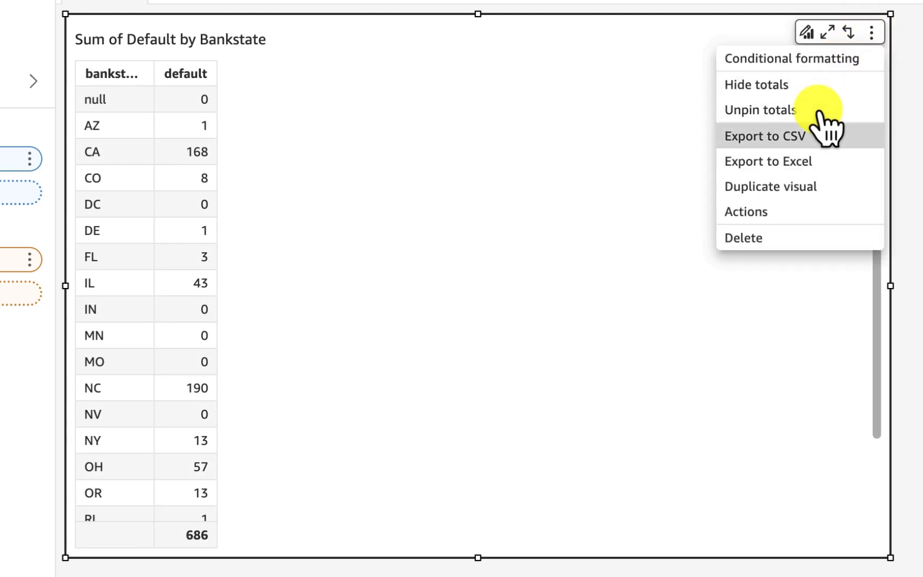
key("Down")
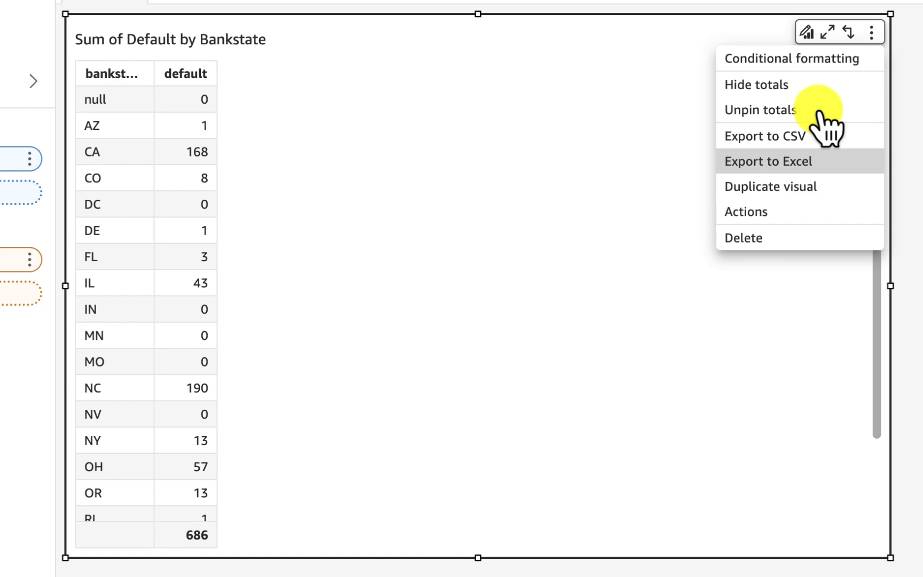
key("Down")
key("Down")
key("Down")
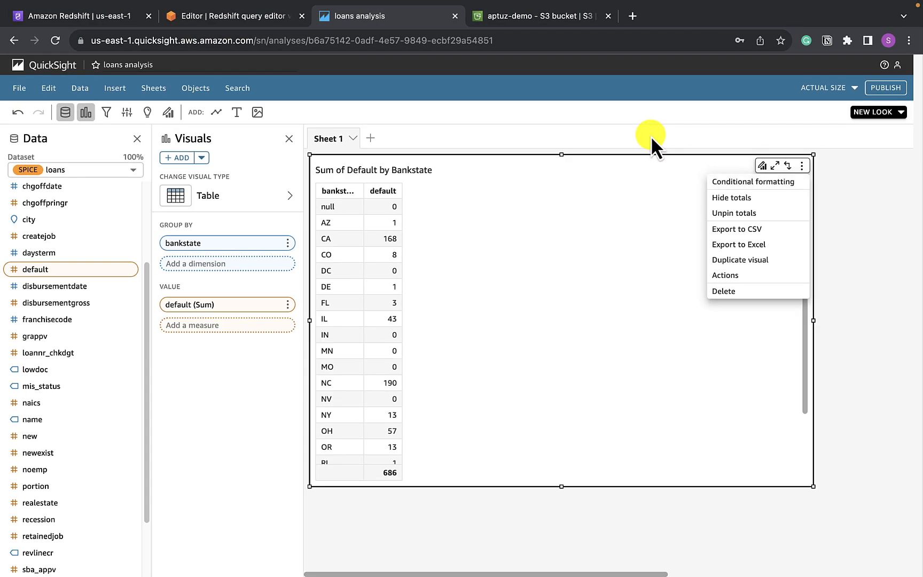
Narrow the Sum of Default by Bankstate table visual to fit its two columns and deselect it.
left_click_drag(814, 320, 452, 324)
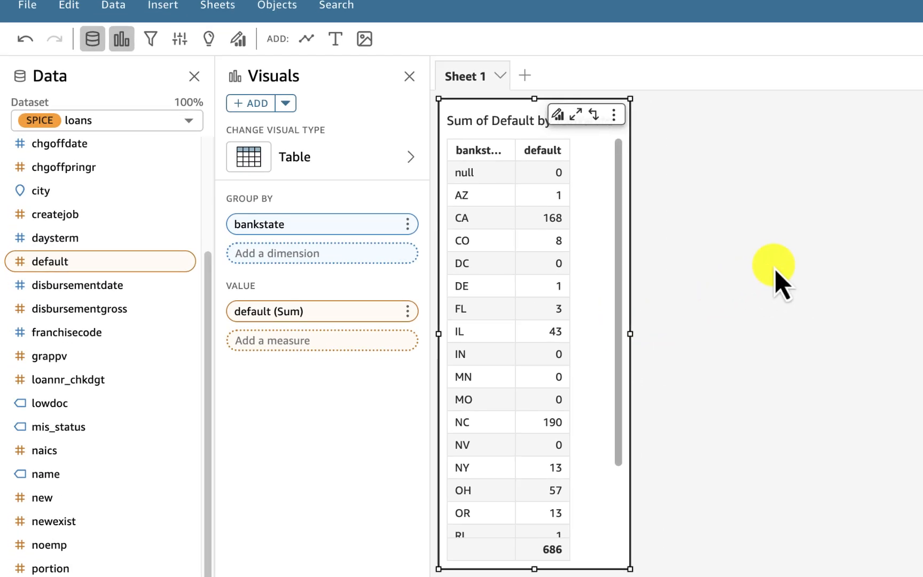
left_click(772, 278)
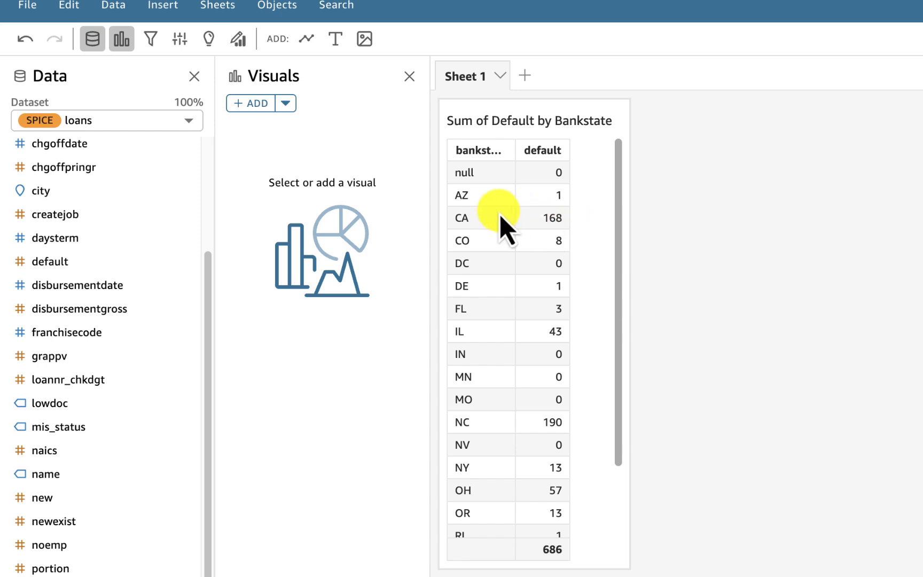
mouse_move(504, 220)
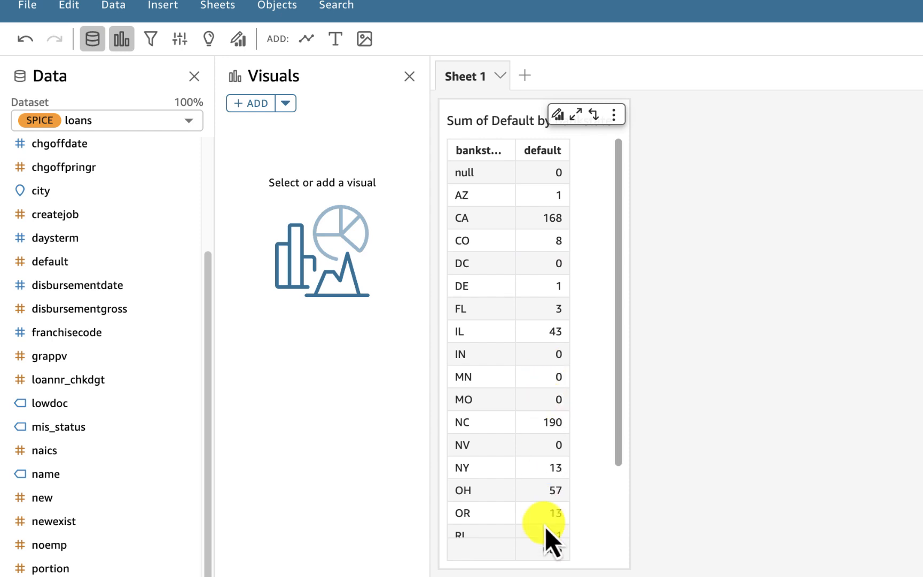
mouse_move(546, 528)
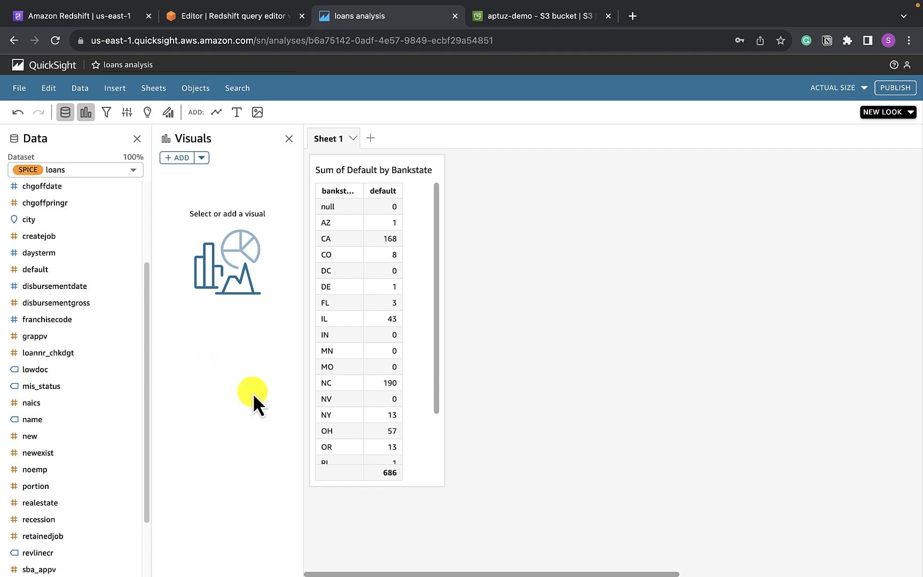
Open the suggested insights for the Sum of Default by Bankstate table.
scroll(96, 281, "up", 5)
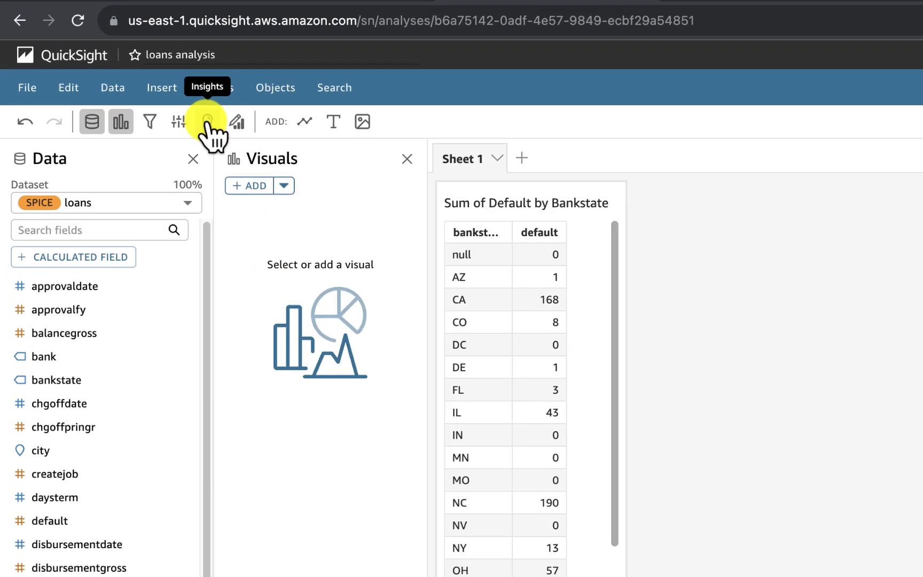
left_click(207, 120)
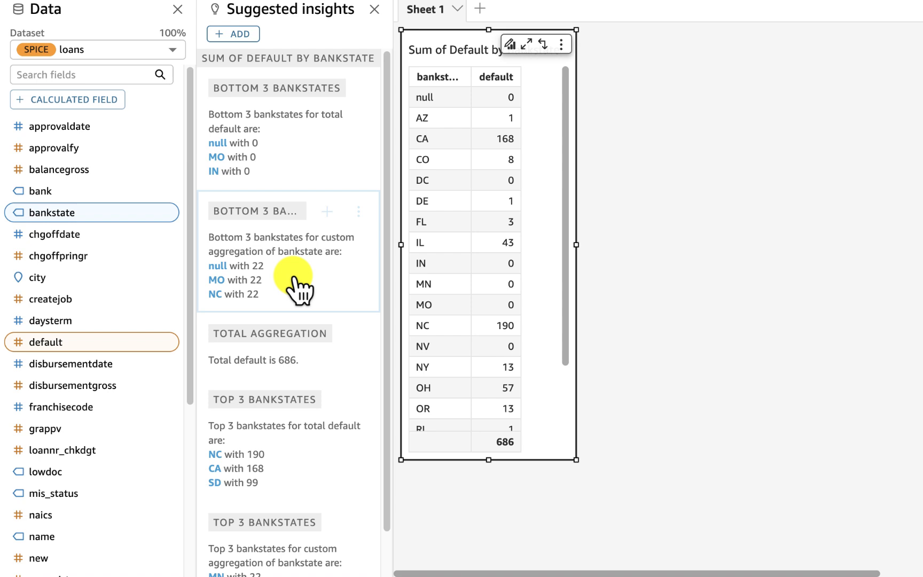
Add the suggested top 3 bankstates for total default insight to the sheet and shrink it to fit its text.
scroll(299, 355, "down", 2)
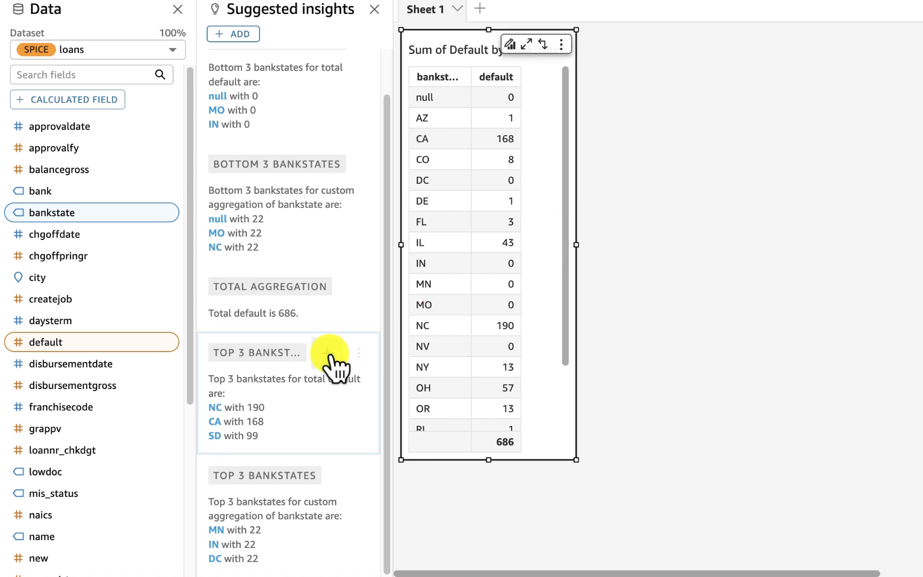
left_click(327, 354)
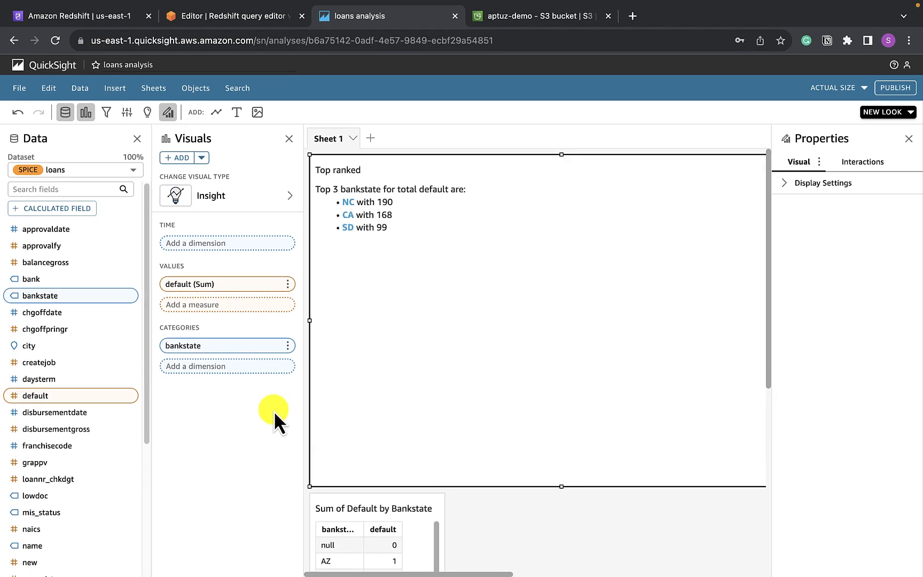
left_click_drag(561, 485, 532, 288)
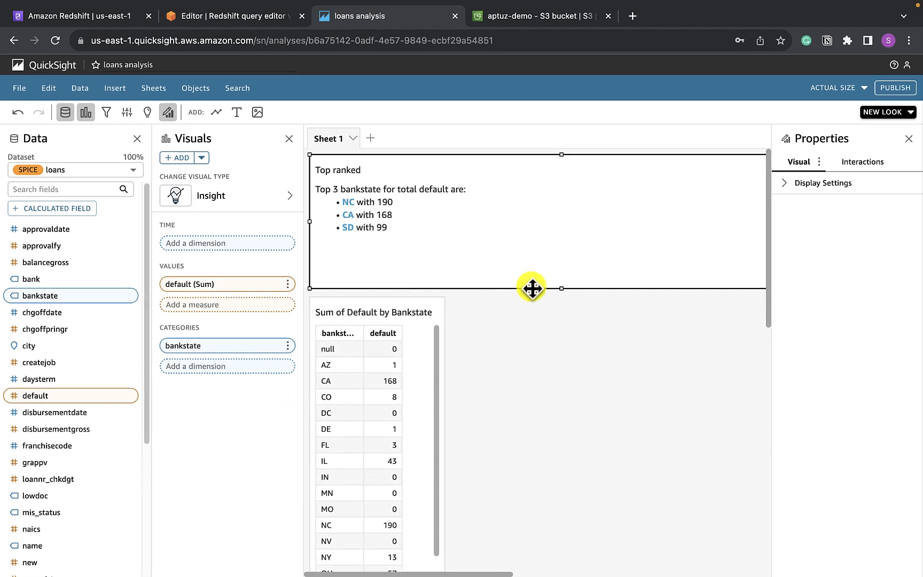
scroll(530, 280, "right", 5)
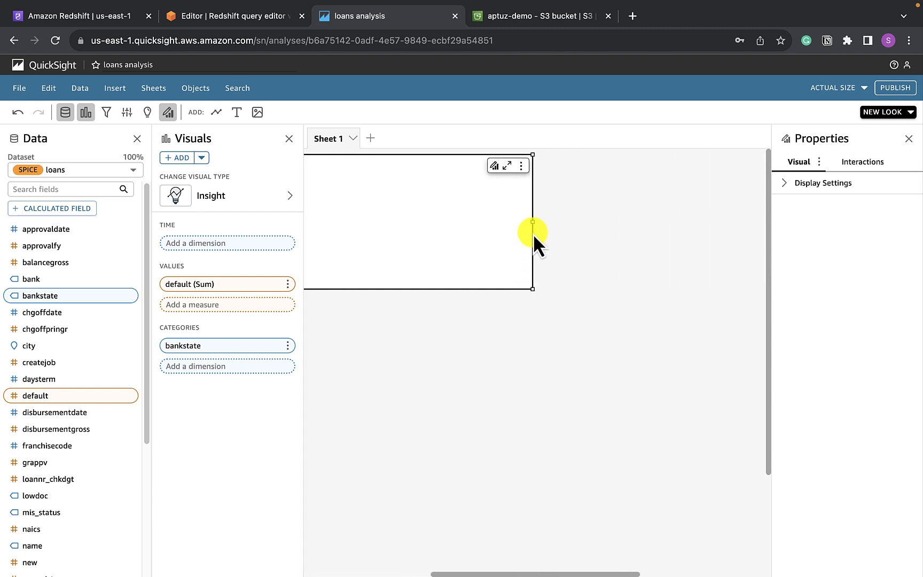
left_click_drag(532, 221, 412, 233)
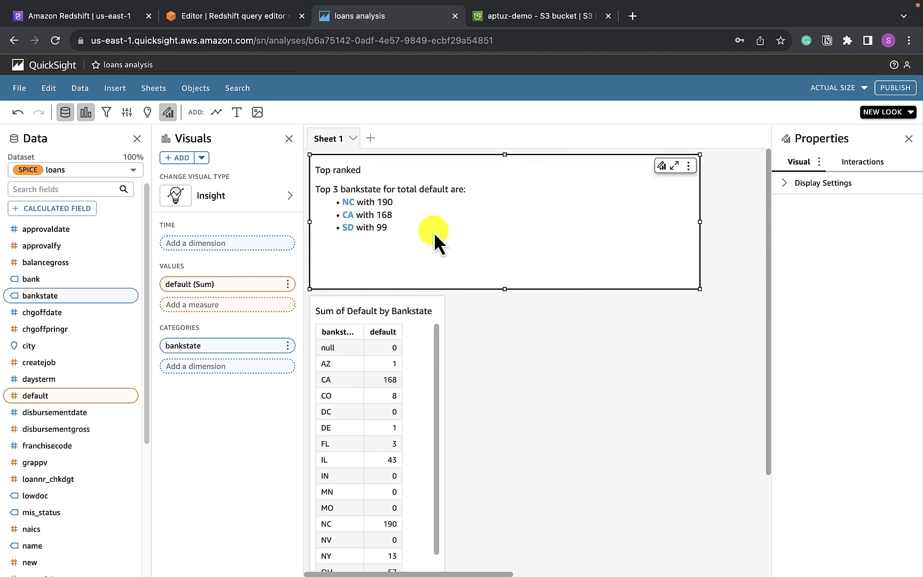
left_click_drag(700, 221, 473, 275)
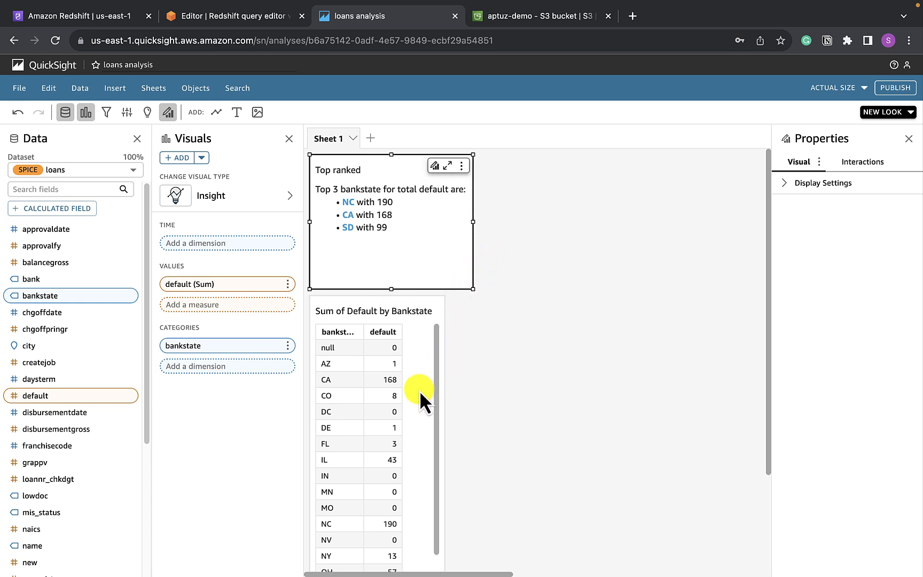
Widen the Sum of Default by Bankstate table to match the width of the insight above it.
left_click(416, 404)
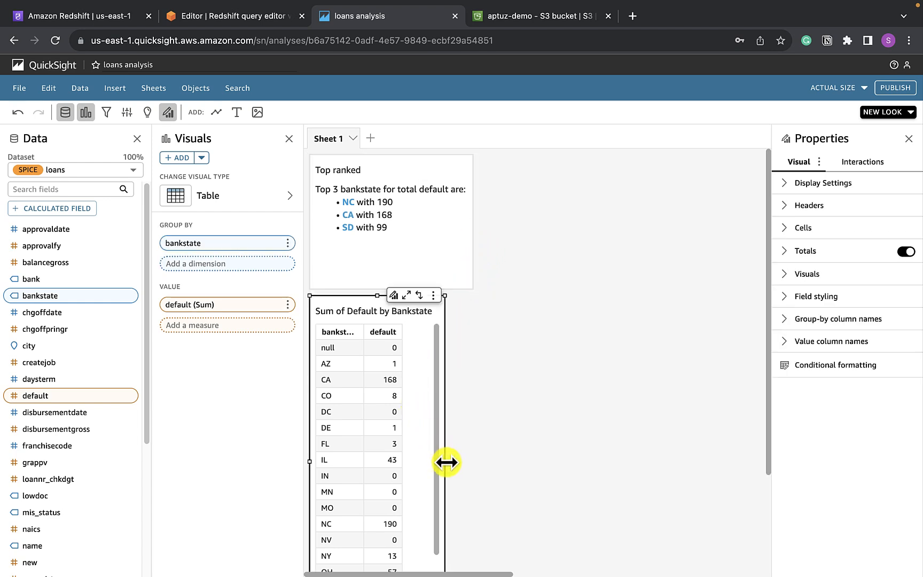
left_click_drag(446, 462, 472, 463)
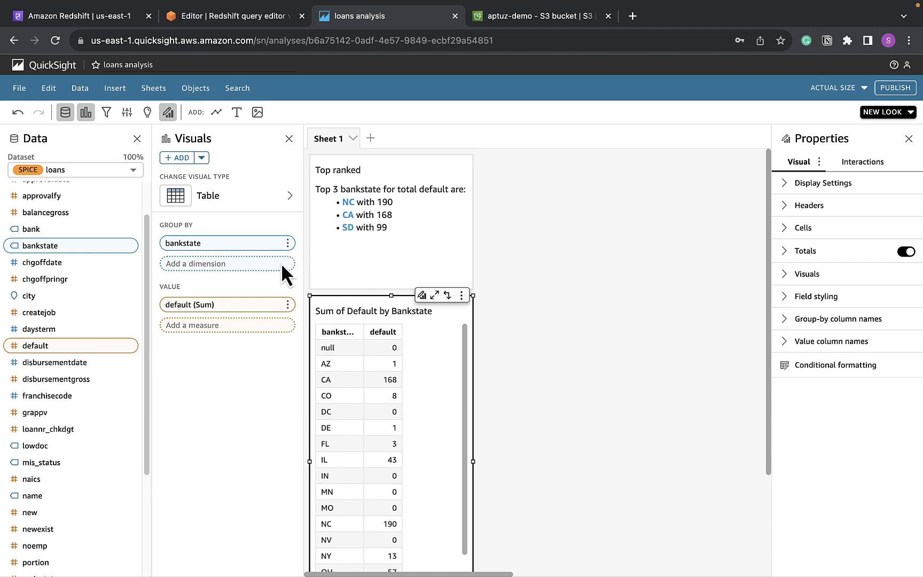
Add a vertical bar chart visual with bankstate on its X axis.
left_click(182, 160)
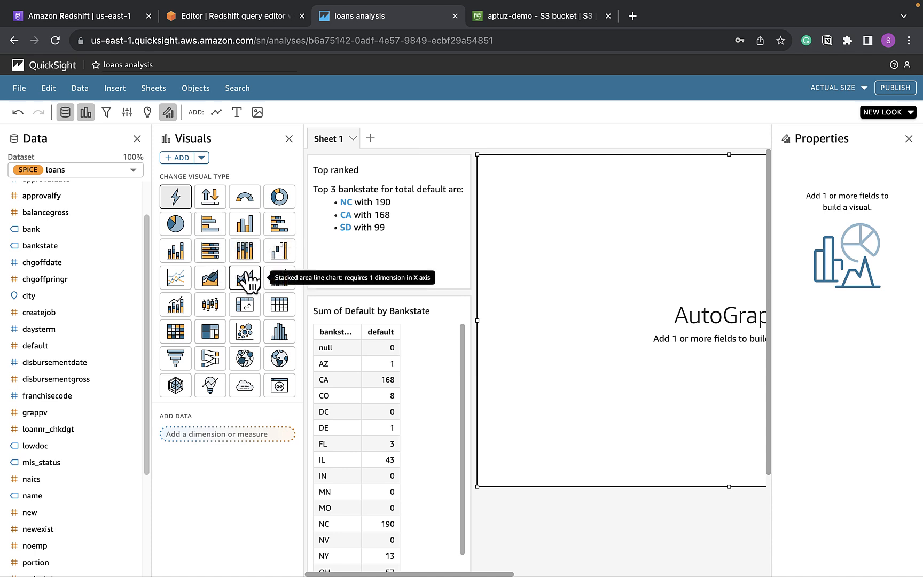
left_click(245, 230)
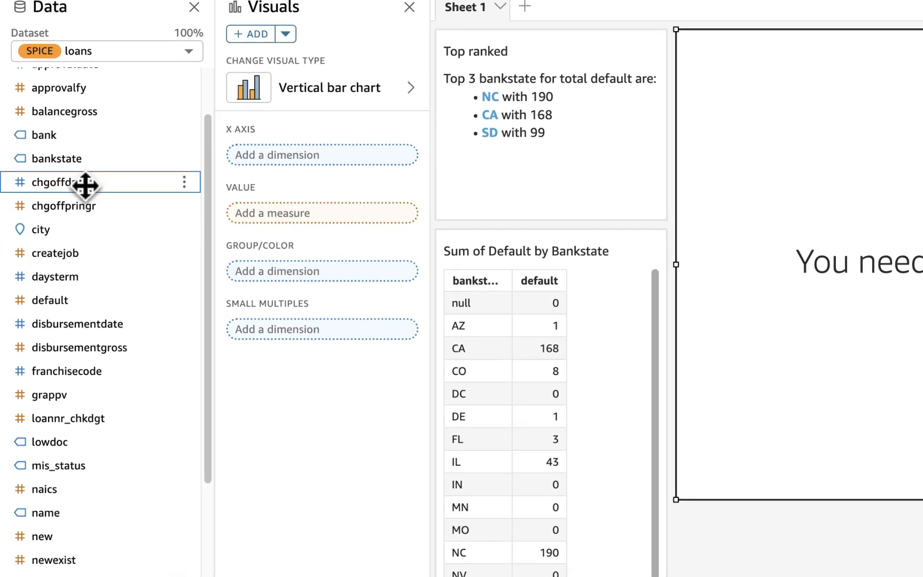
left_click_drag(66, 160, 294, 179)
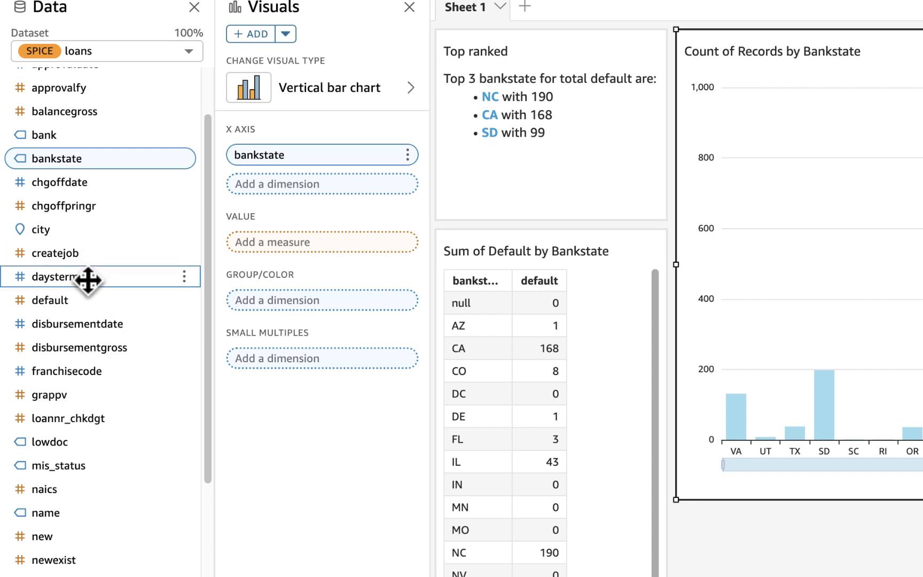
Add loannr_chkdgt as the bar chart's value and aggregate it by Count.
left_click(104, 420)
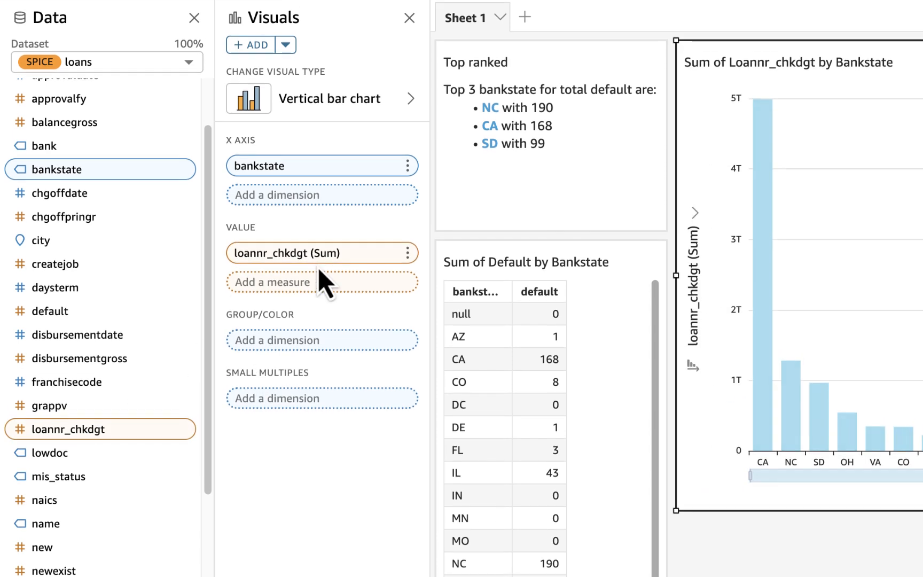
left_click(406, 299)
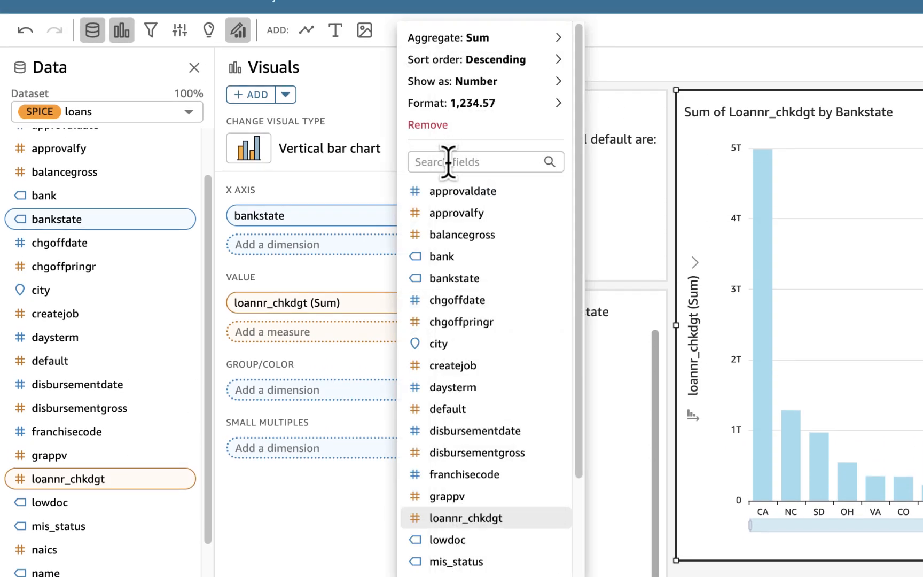
mouse_move(440, 39)
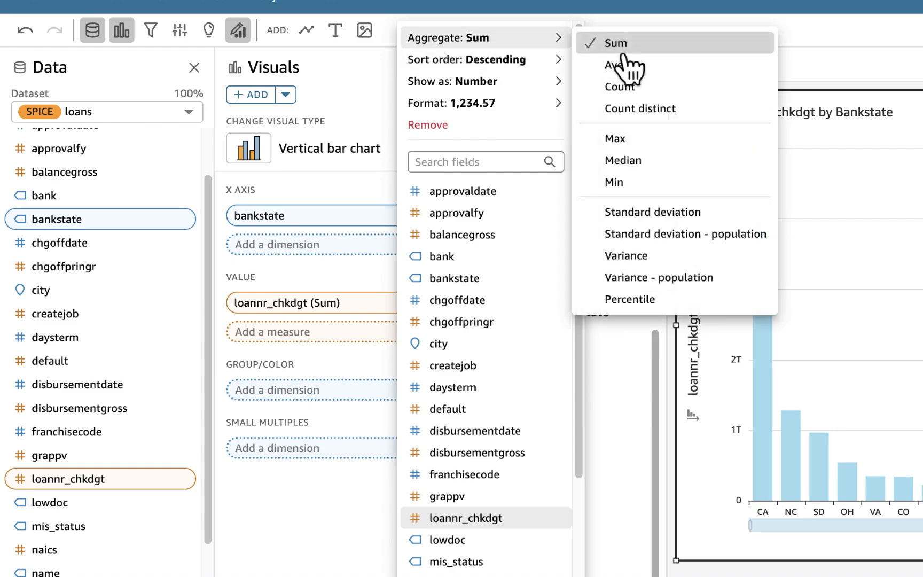
left_click(623, 87)
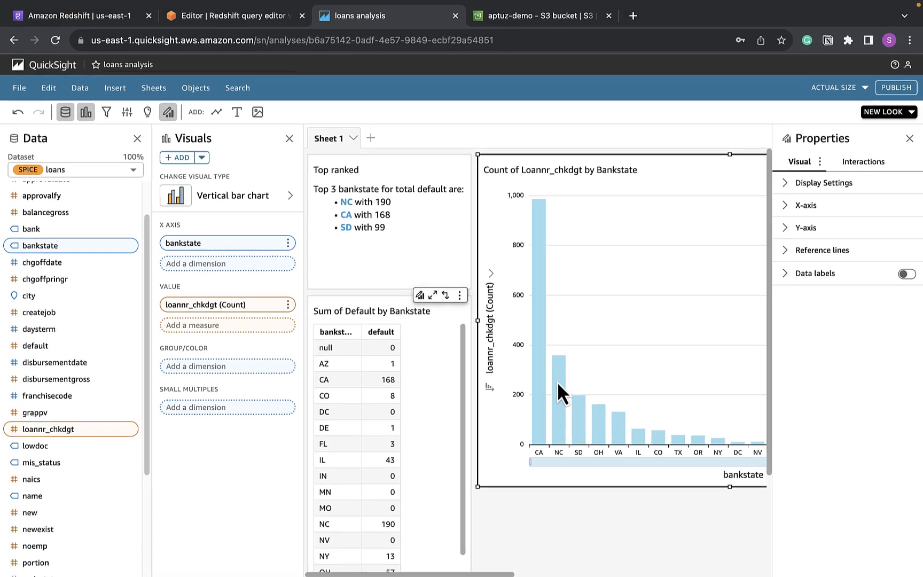
Close the visual's properties and narrow the Count of Loannr_chkdgt by Bankstate chart.
left_click(908, 139)
scroll(798, 322, "right", 9)
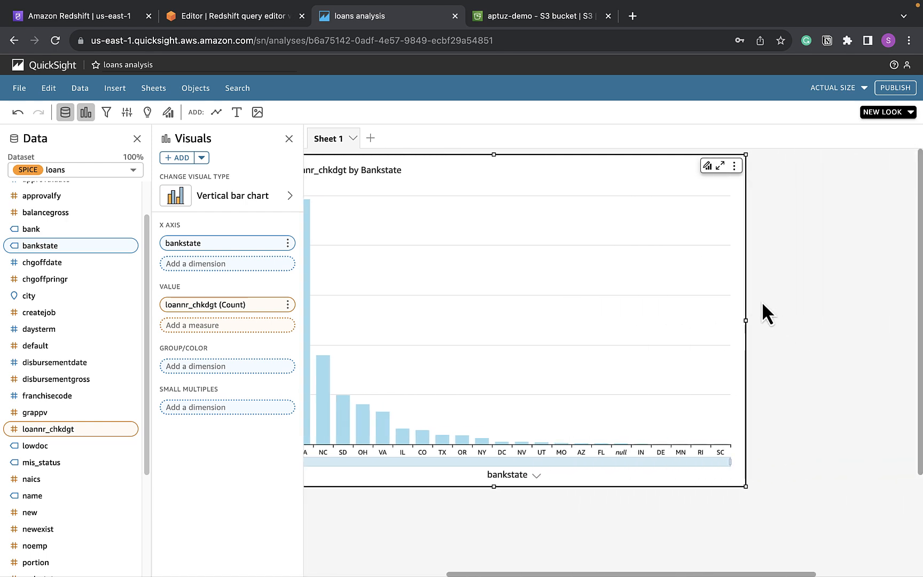
left_click_drag(744, 318, 562, 320)
scroll(662, 353, "left", 8)
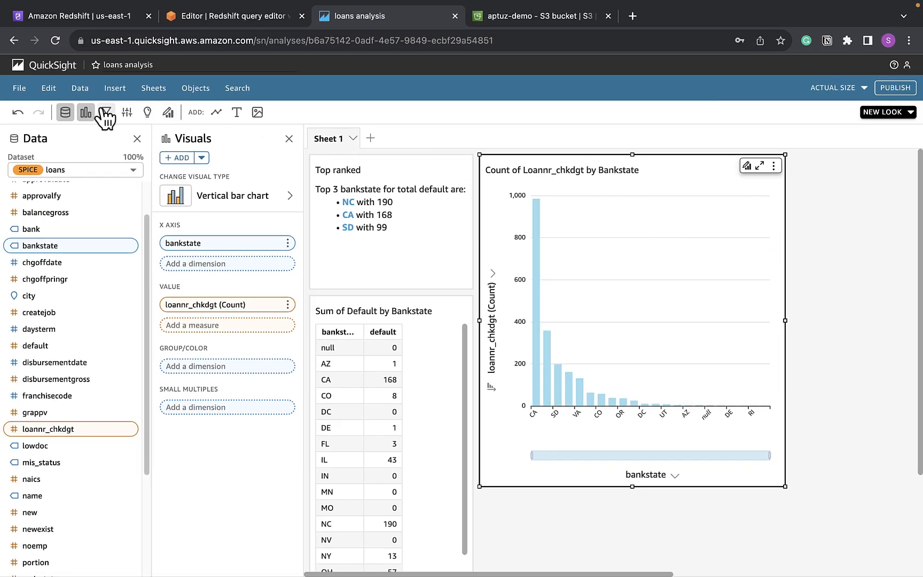
Add the suggested top 3 bankstates insight for the count of loannr_chkdgt, place it enlarged above the bar chart and deselect it.
left_click(149, 111)
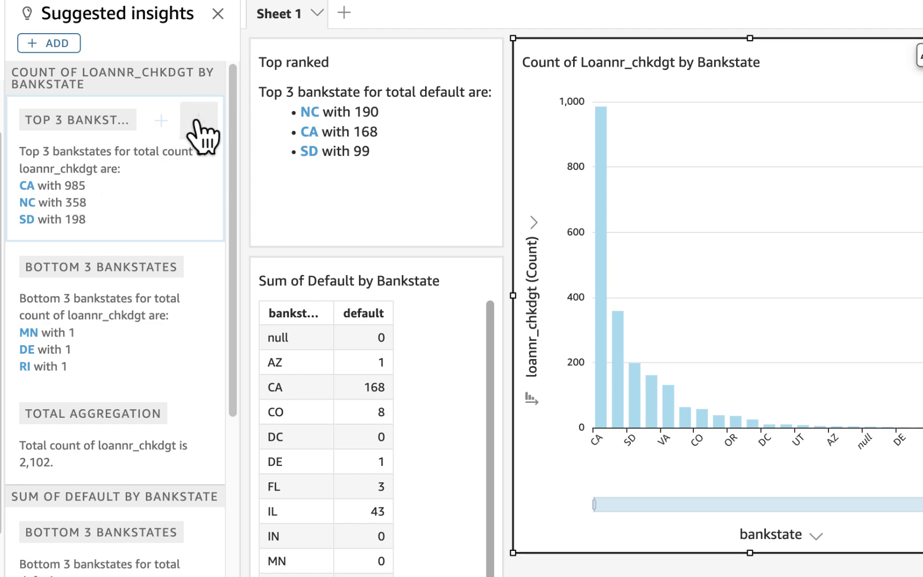
left_click(160, 120)
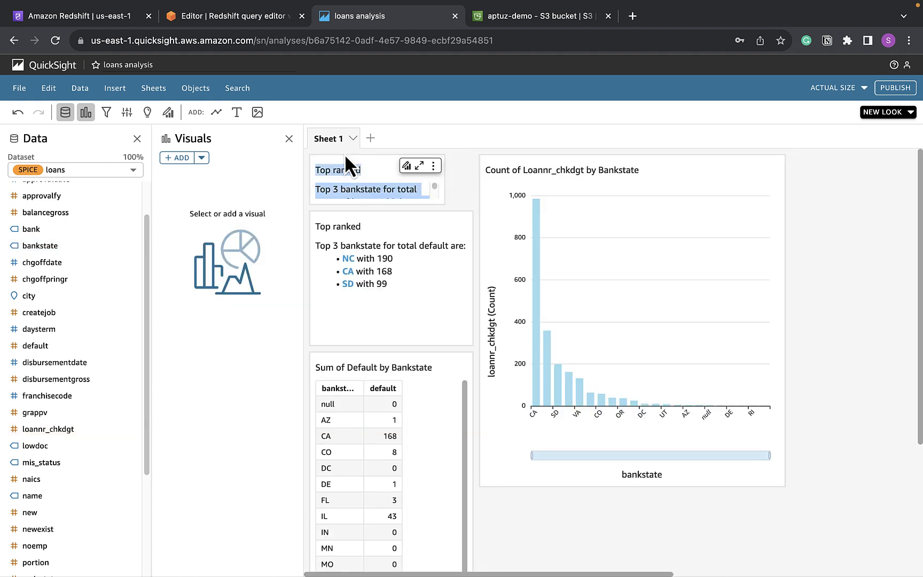
left_click(385, 177)
left_click_drag(380, 162, 587, 167)
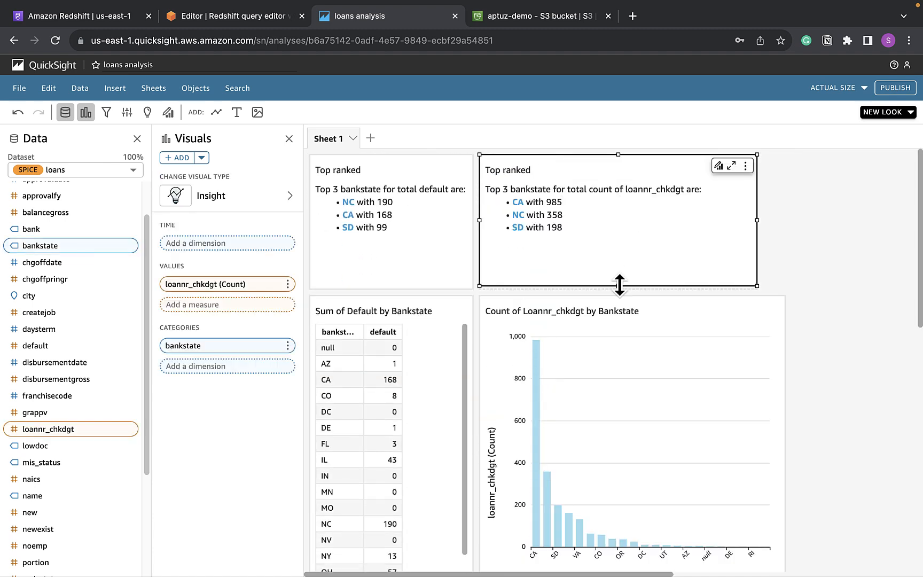
left_click(789, 262)
Publish the analysis with all sheets as a new dashboard named Loans Performance.
scroll(800, 341, "down", 2)
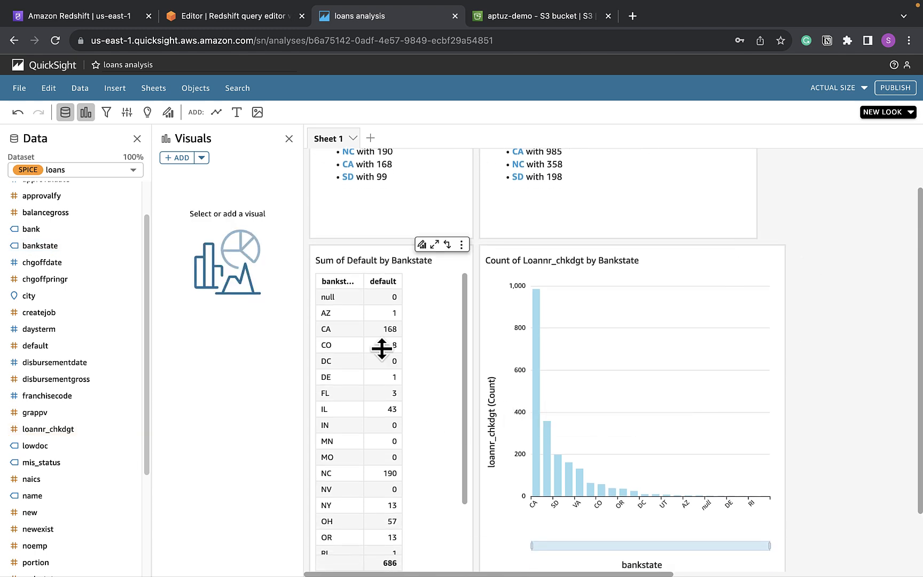
scroll(381, 348, "up", 2)
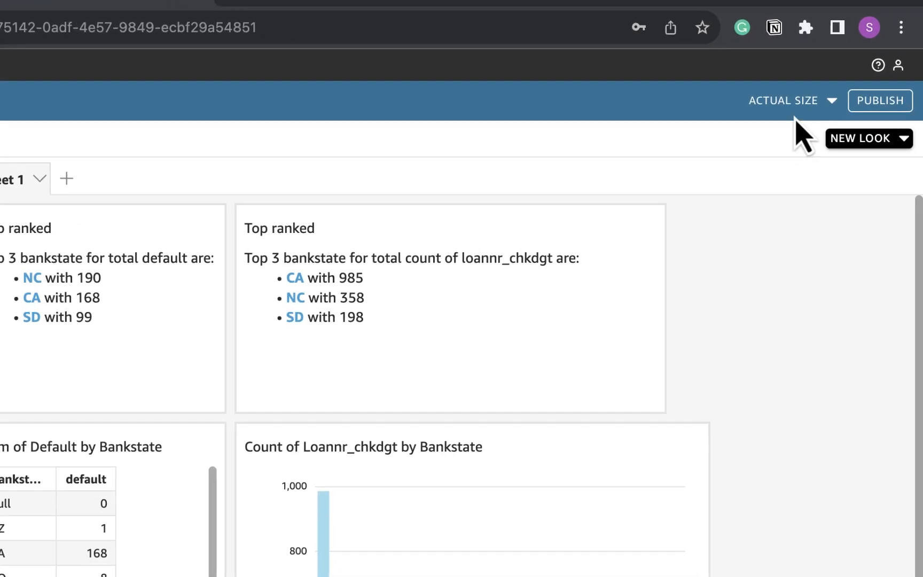
left_click(882, 103)
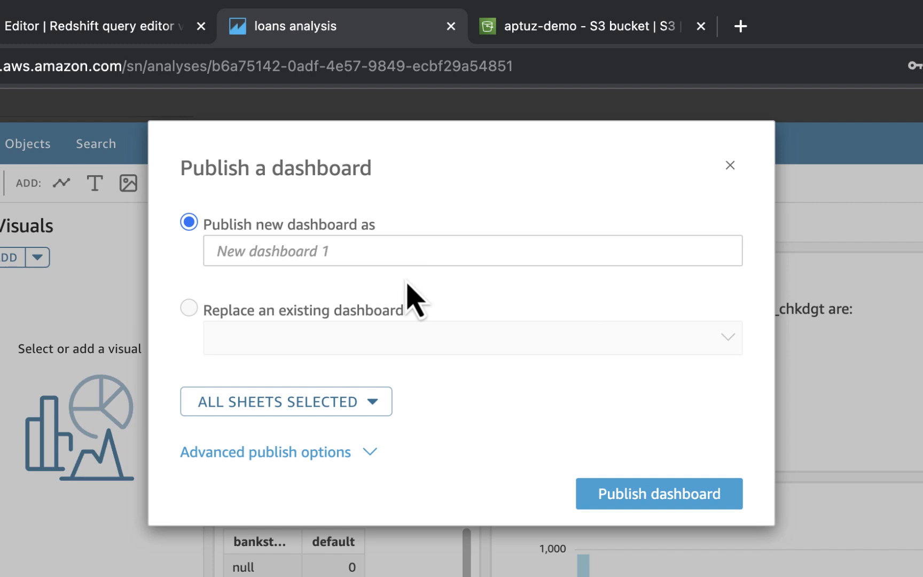
left_click(312, 250)
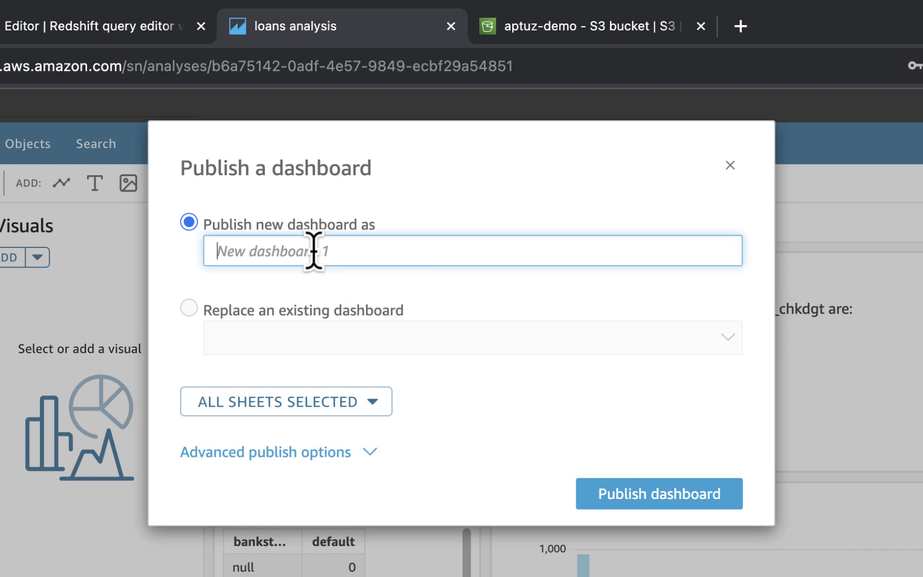
type("Loans")
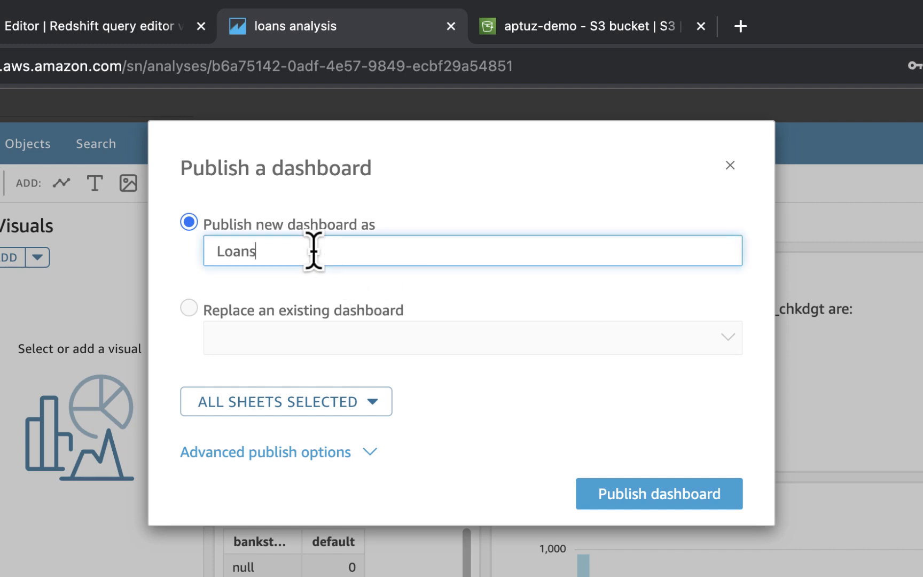
type(" Performance")
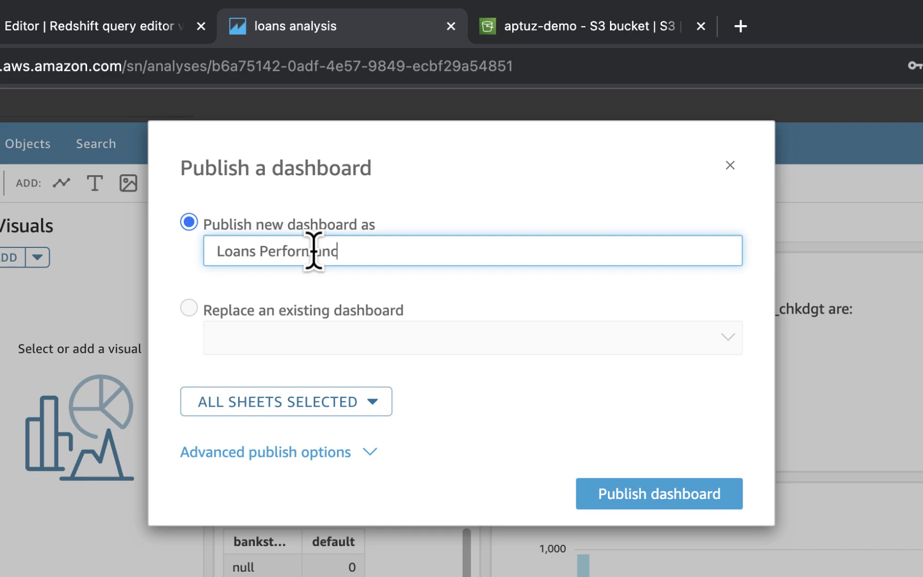
left_click(656, 490)
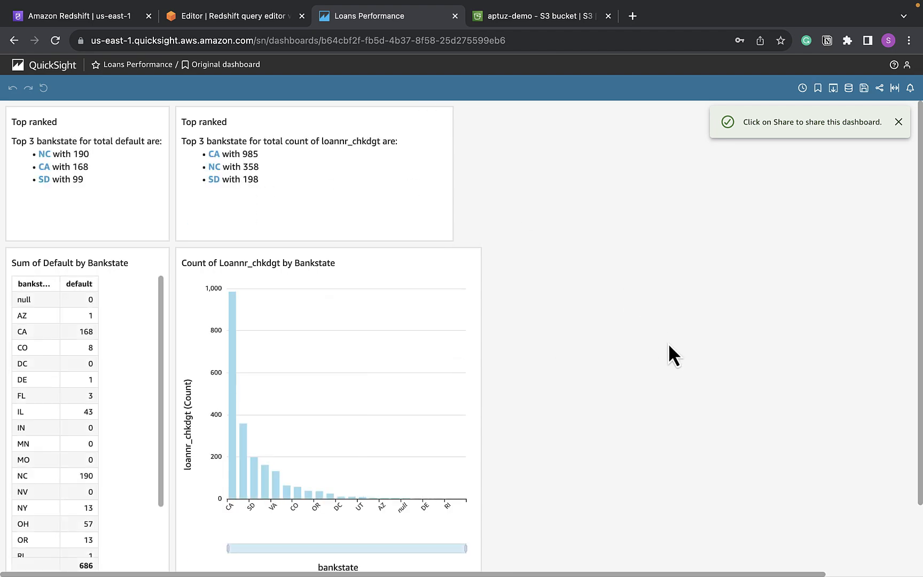
View the sharing permissions of the Loans Performance dashboard and return to the dashboard.
left_click(879, 88)
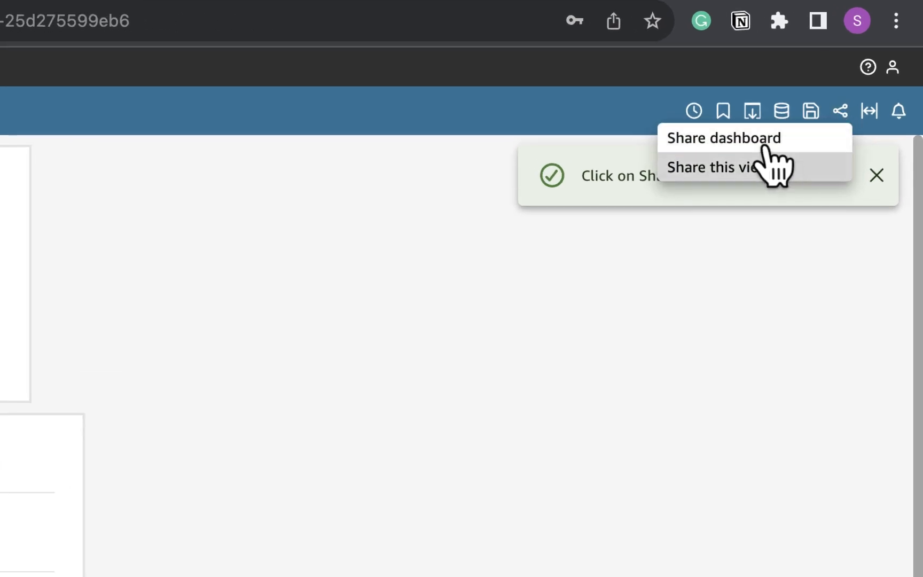
left_click(769, 139)
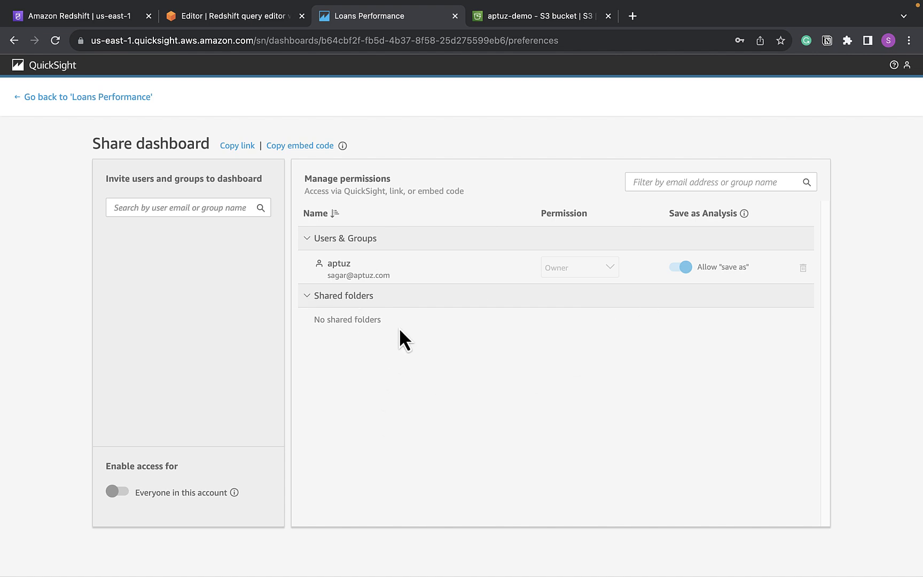
left_click(19, 96)
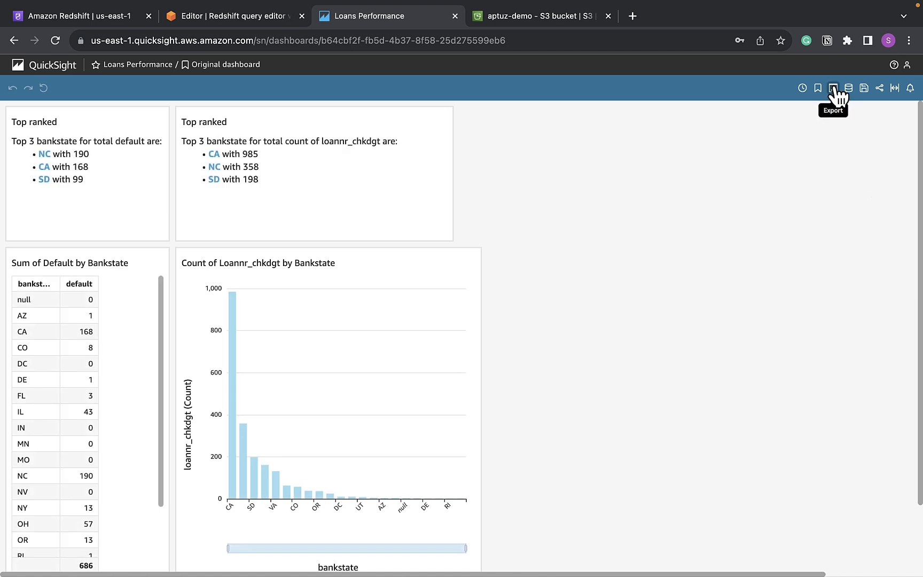
Return to the list of analyses and reopen the most recently updated loans analysis to review its visuals.
left_click(67, 66)
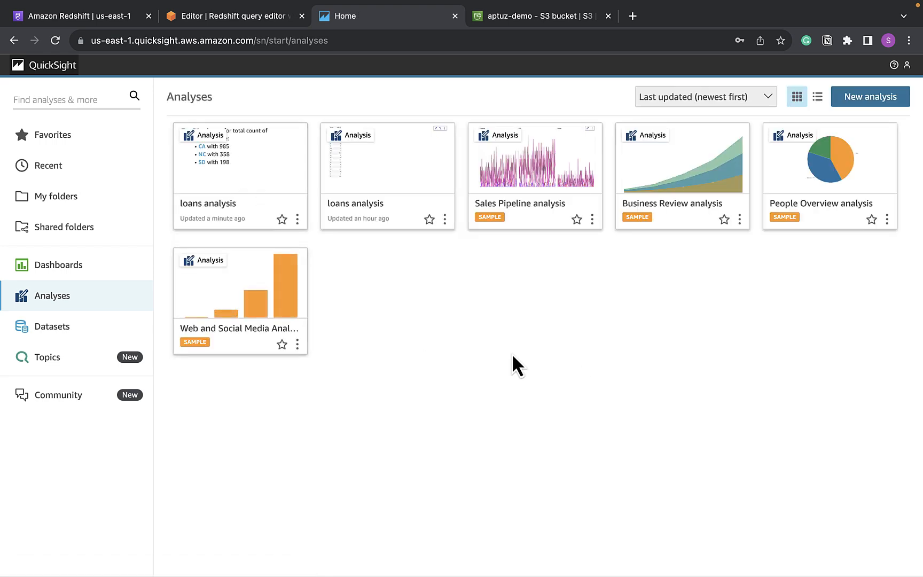
left_click(251, 180)
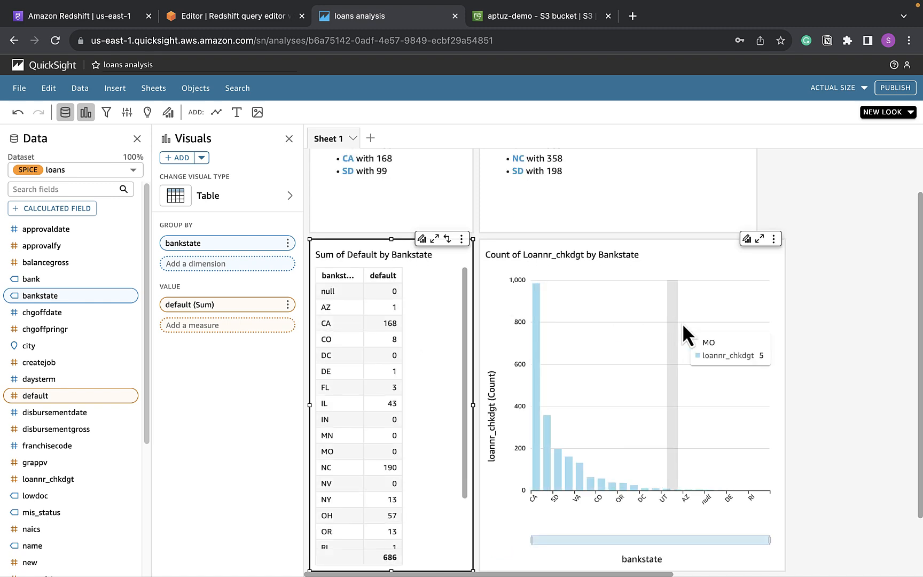
scroll(694, 402, "up", 1)
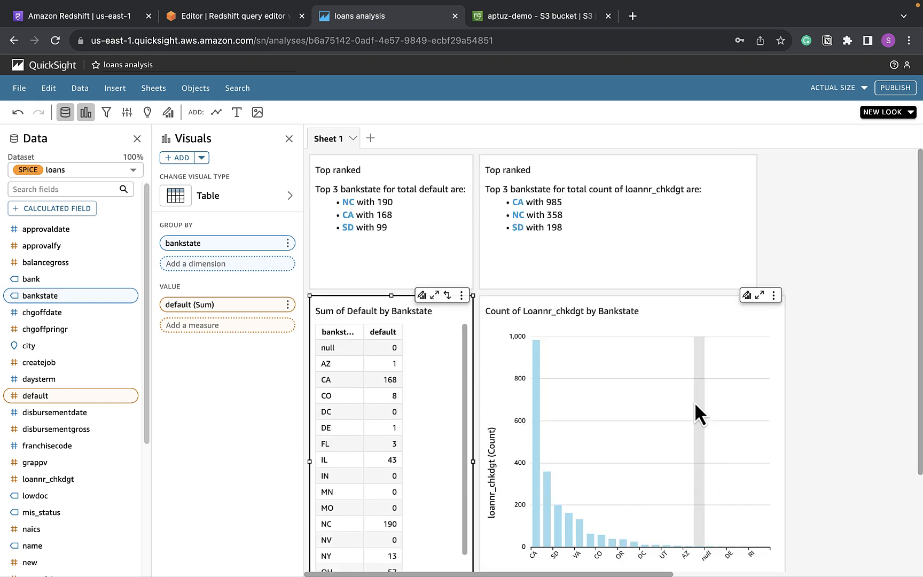